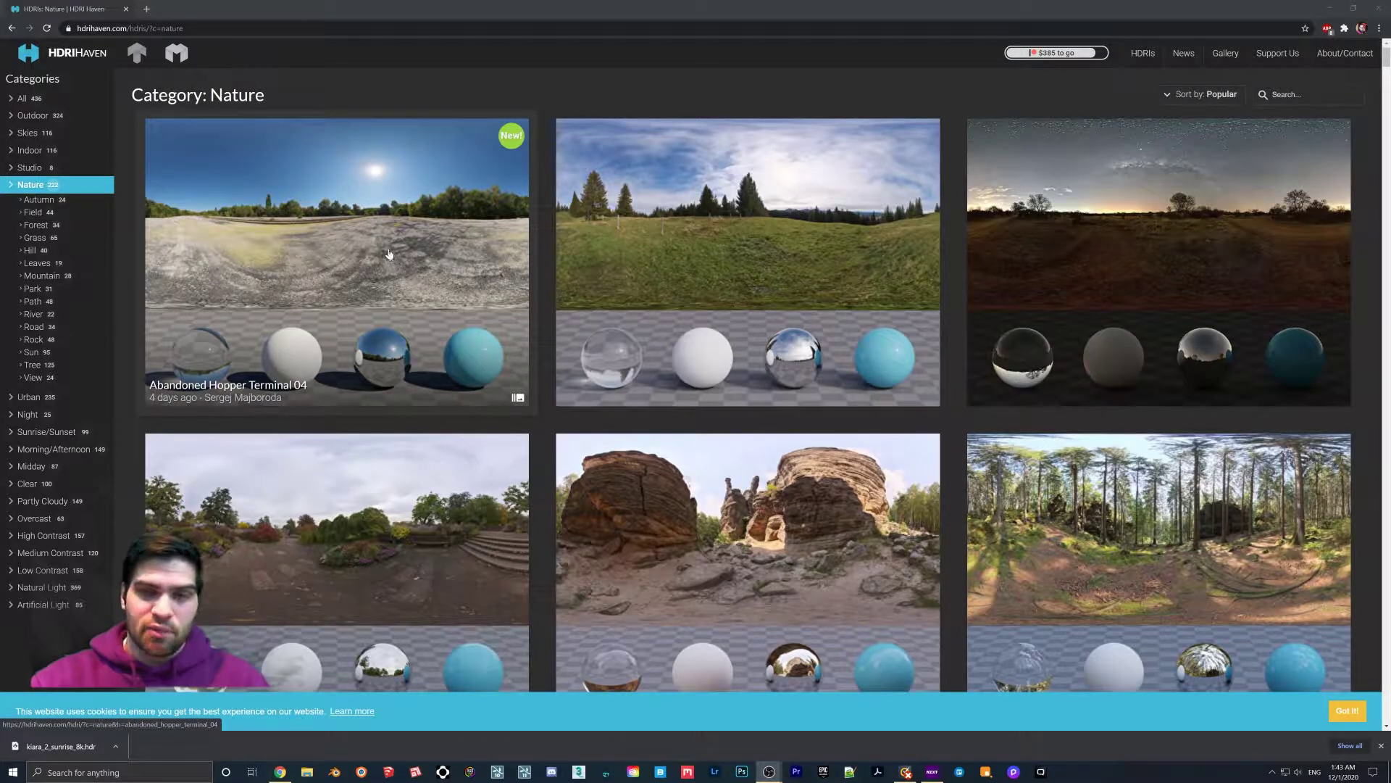
Filter HDRI Haven's Nature HDRIs to Mountain and scroll to the Kiara 8 Sunset thumbnail
{"action": "left_click", "coordinate": [41, 276]}
{"action": "scroll", "coordinate": [678, 339], "scroll_direction": "down", "scroll_amount": 3}
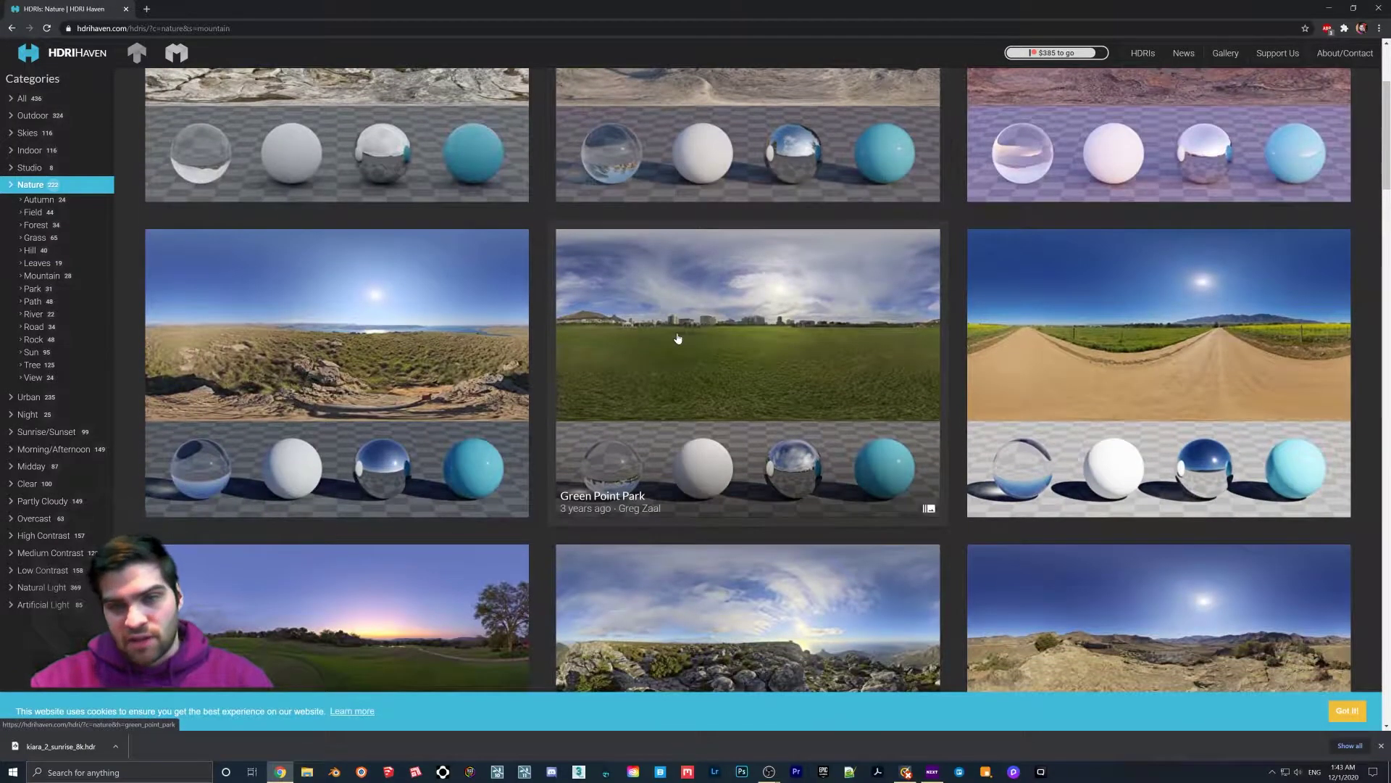
{"action": "scroll", "coordinate": [694, 335], "scroll_direction": "down", "scroll_amount": 3}
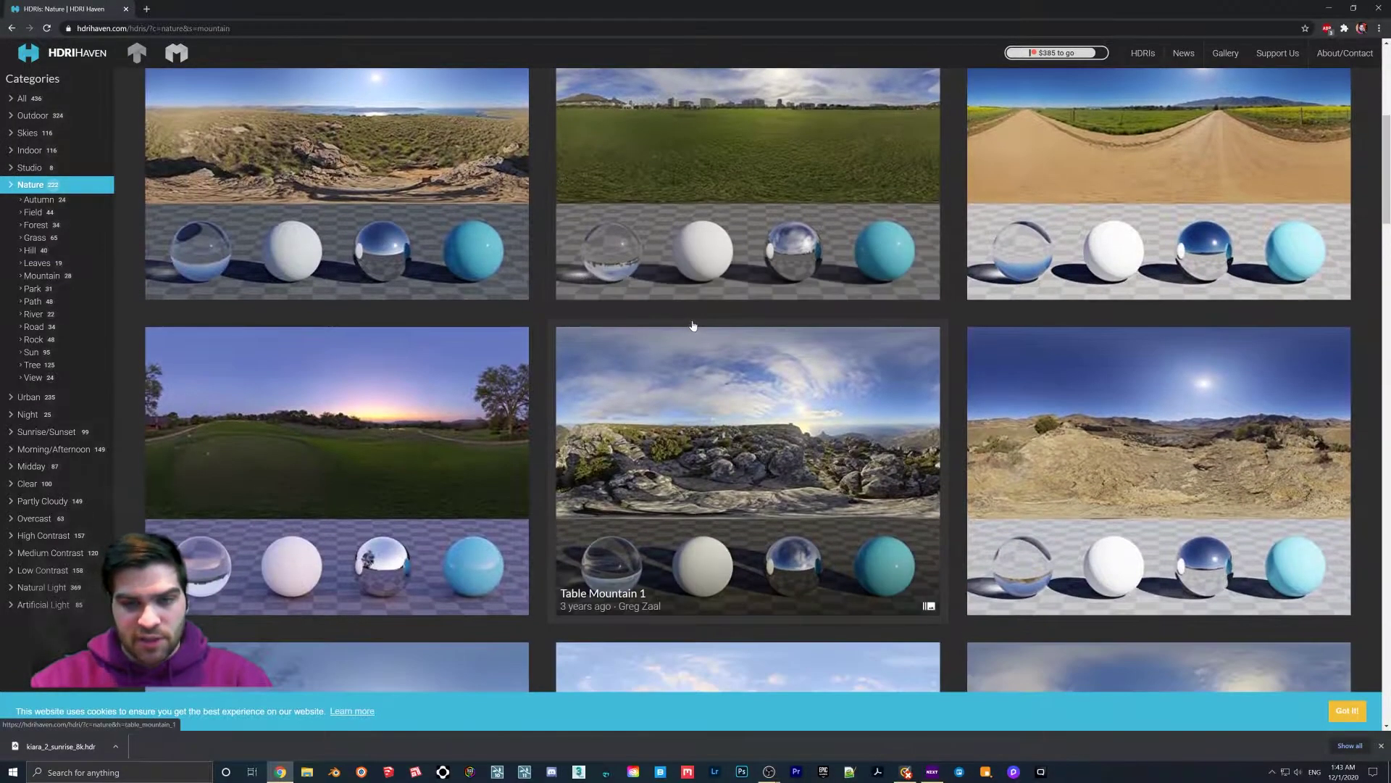
{"action": "scroll", "coordinate": [693, 325], "scroll_direction": "down", "scroll_amount": 6}
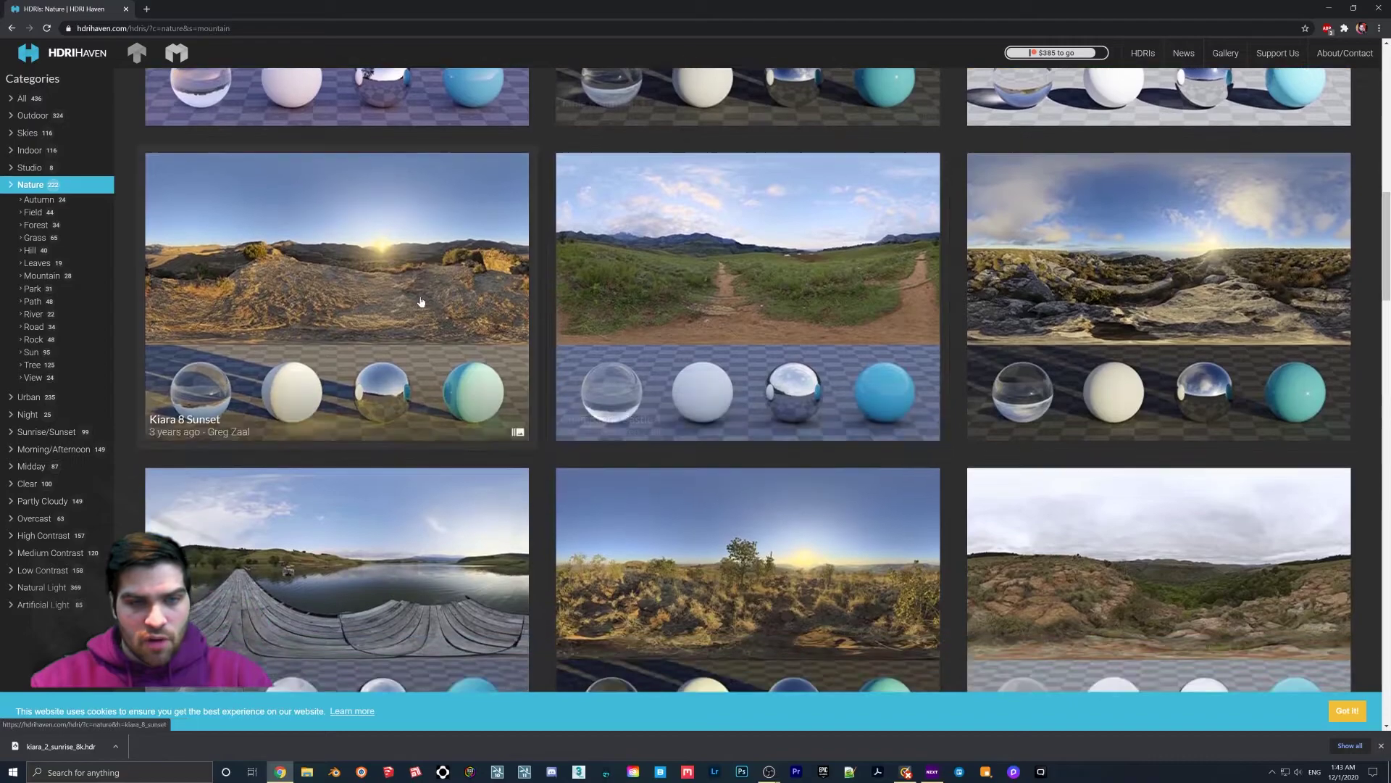
{"action": "scroll", "coordinate": [381, 348], "scroll_direction": "down", "scroll_amount": 1}
{"action": "scroll", "coordinate": [329, 305], "scroll_direction": "up", "scroll_amount": 1}
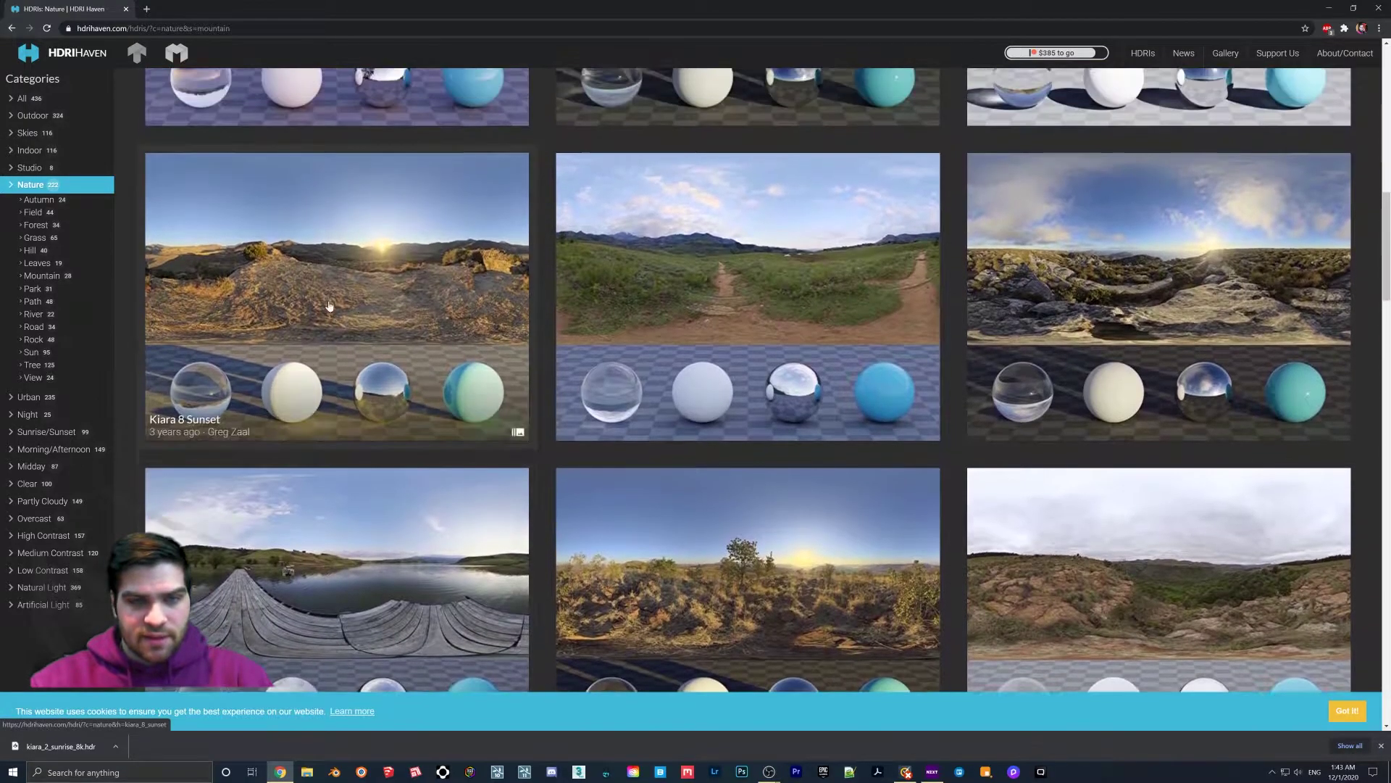
Open the Kiara 8 Sunset page and download its 8k HDR file (97.3 MB)
{"action": "left_click", "coordinate": [317, 340]}
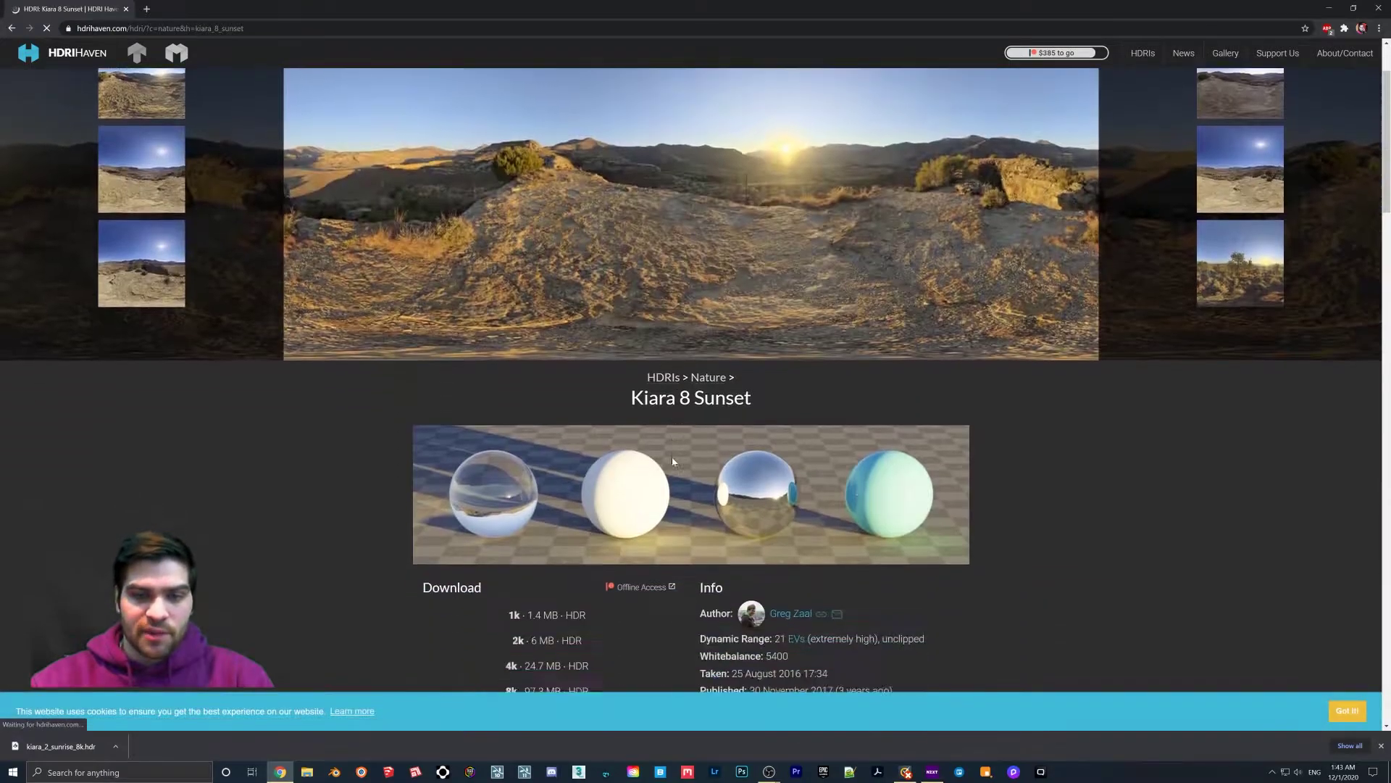
{"action": "scroll", "coordinate": [580, 479], "scroll_direction": "down", "scroll_amount": 3}
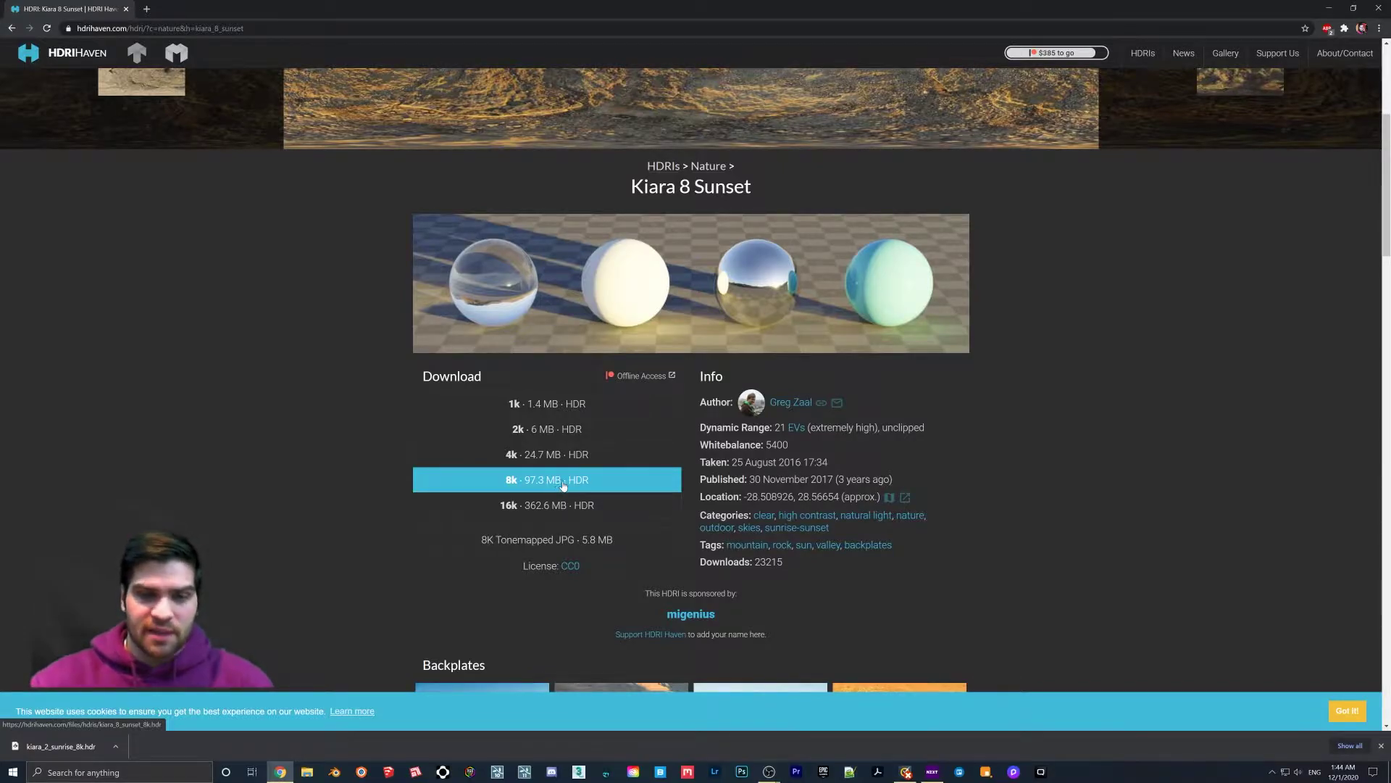
{"action": "left_click", "coordinate": [566, 482]}
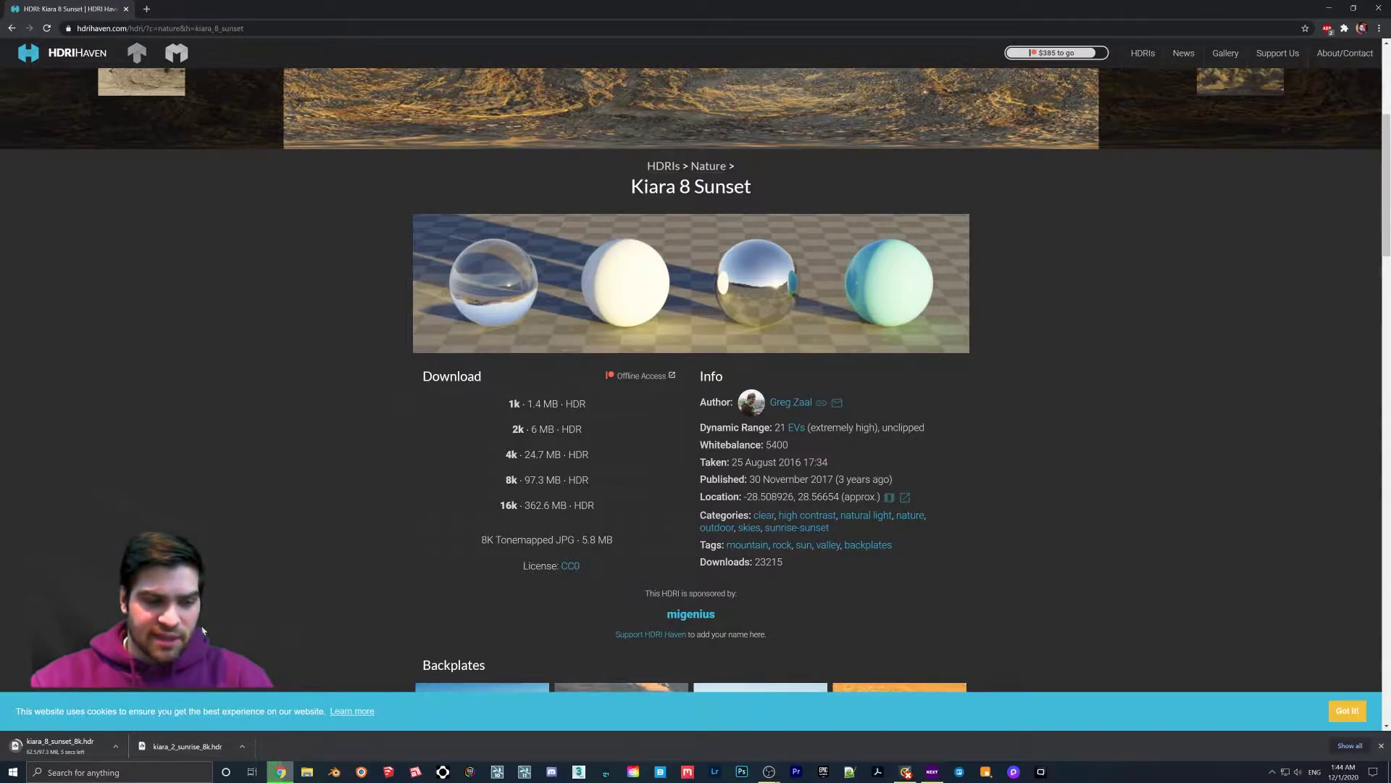
In Blender, dismiss the splash screen and add a plane scaled up by 5
{"action": "left_click", "coordinate": [334, 772]}
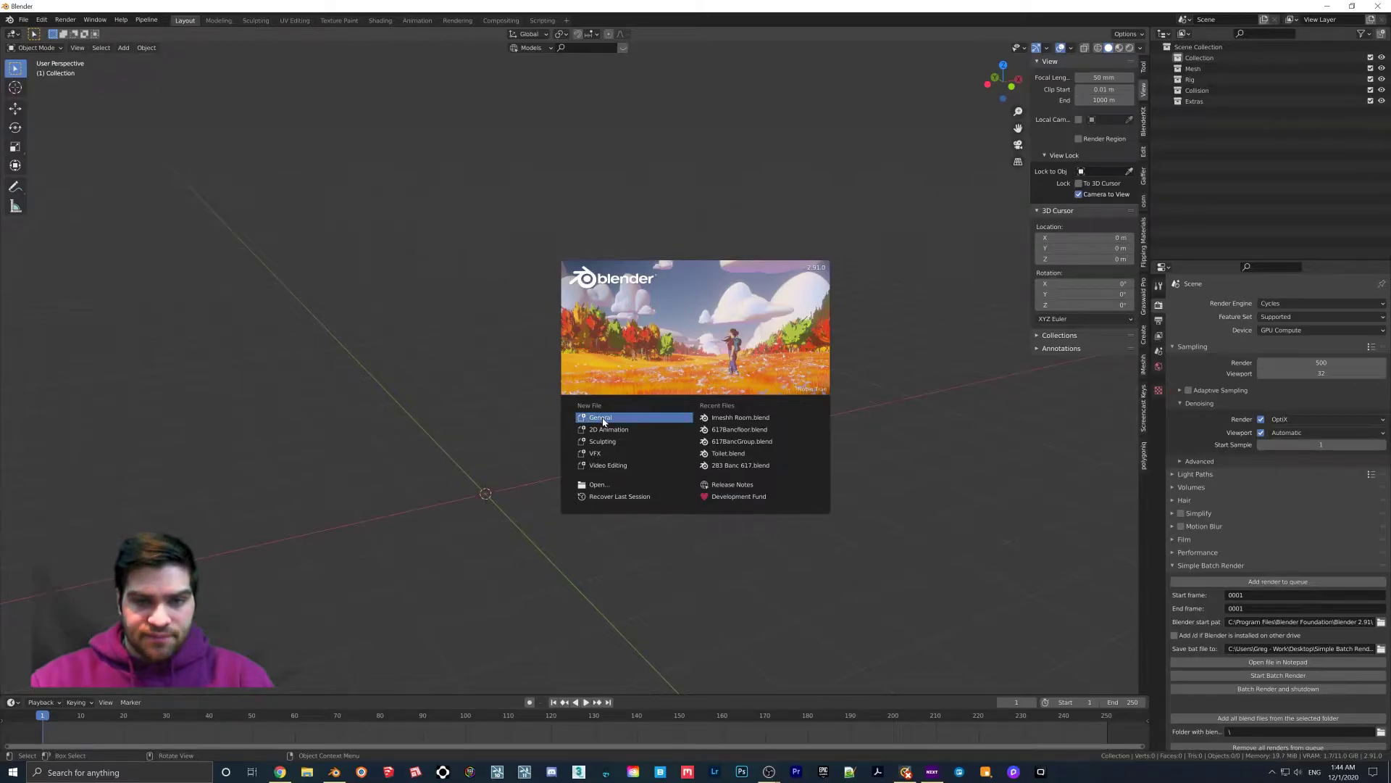
{"action": "left_click", "coordinate": [507, 500]}
{"action": "middle_click_drag", "start_coordinate": [507, 500], "coordinate": [581, 468]}
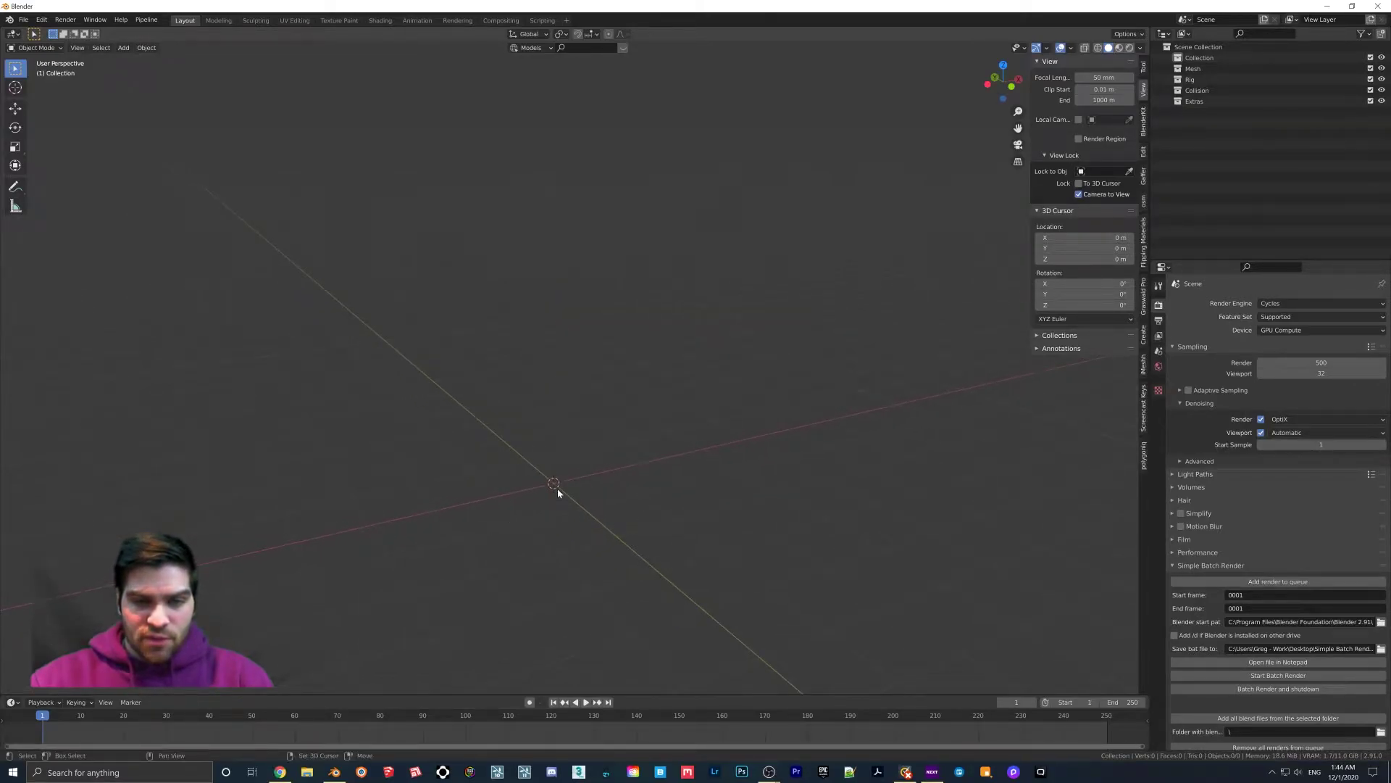
{"action": "key", "text": "shift+a"}
{"action": "mouse_move", "coordinate": [558, 489]}
{"action": "left_click", "coordinate": [619, 495]}
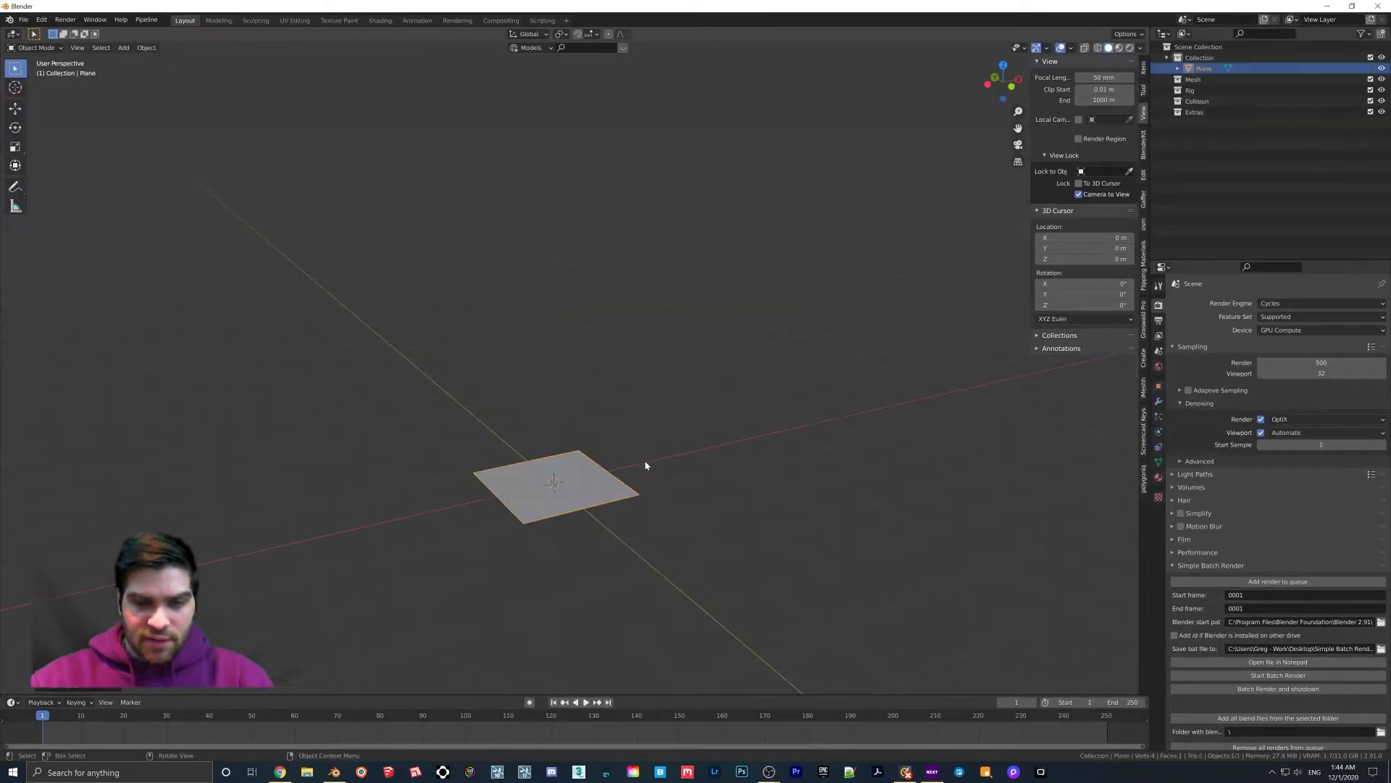
{"action": "key", "text": "s"}
{"action": "key", "text": "5"}
{"action": "key", "text": "Return"}
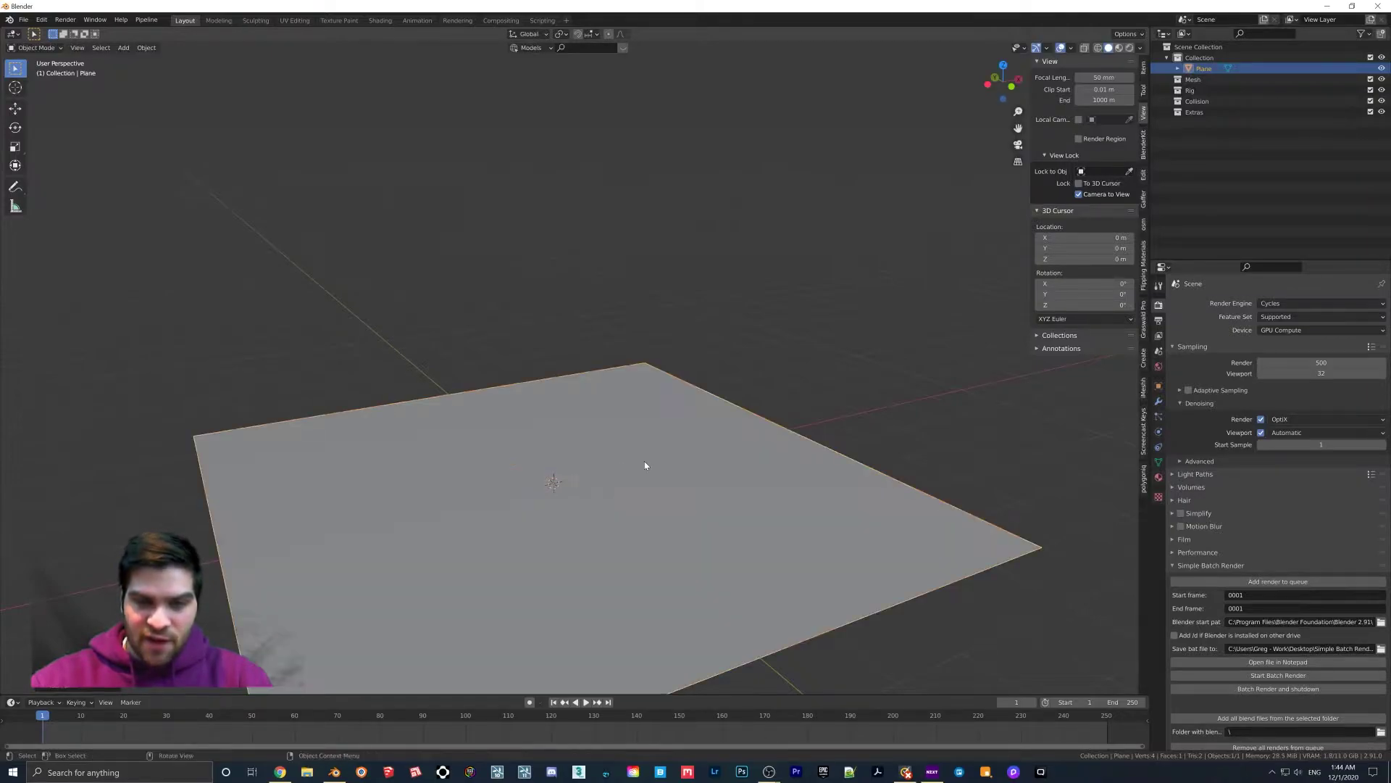
Add a cube and raise it straight up so it rests on the plane
{"action": "key", "text": "shift+a"}
{"action": "mouse_move", "coordinate": [645, 465]}
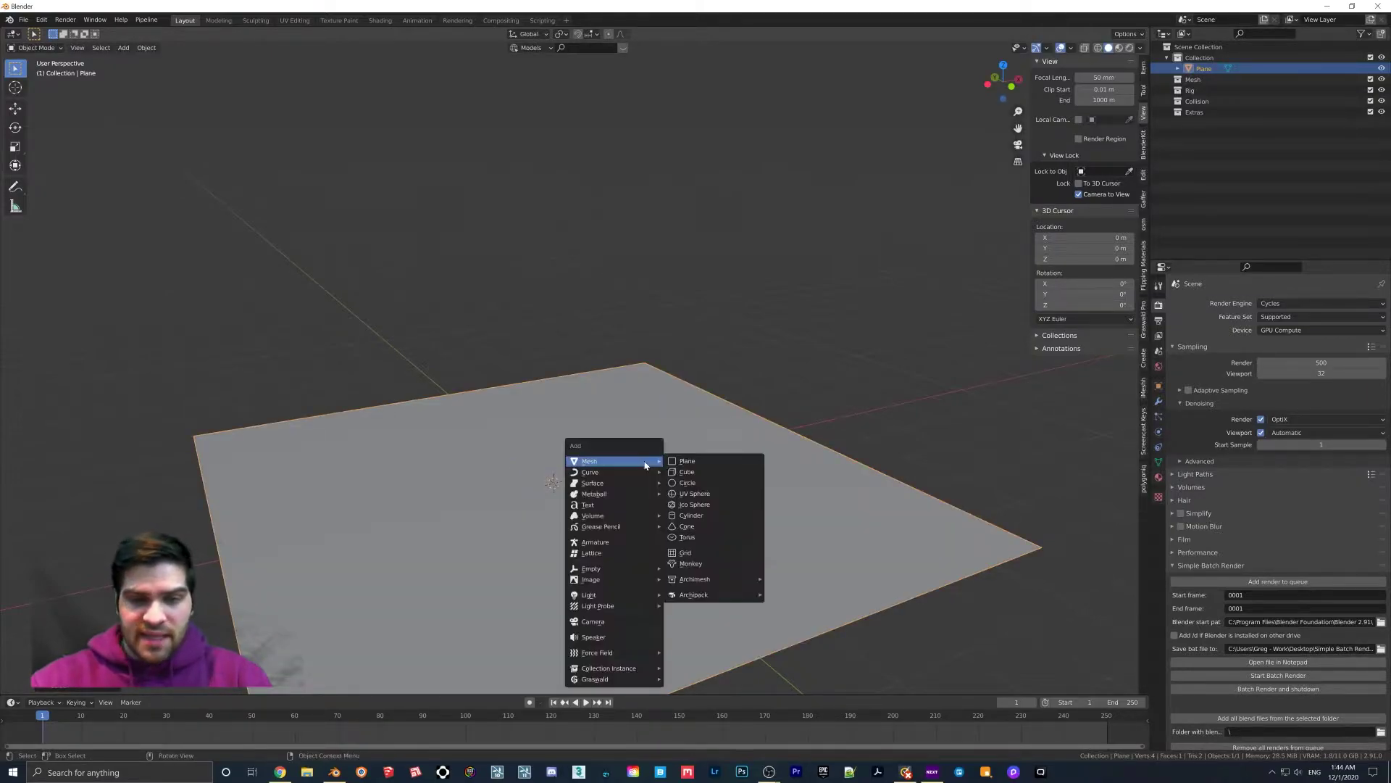
{"action": "left_click", "coordinate": [685, 473]}
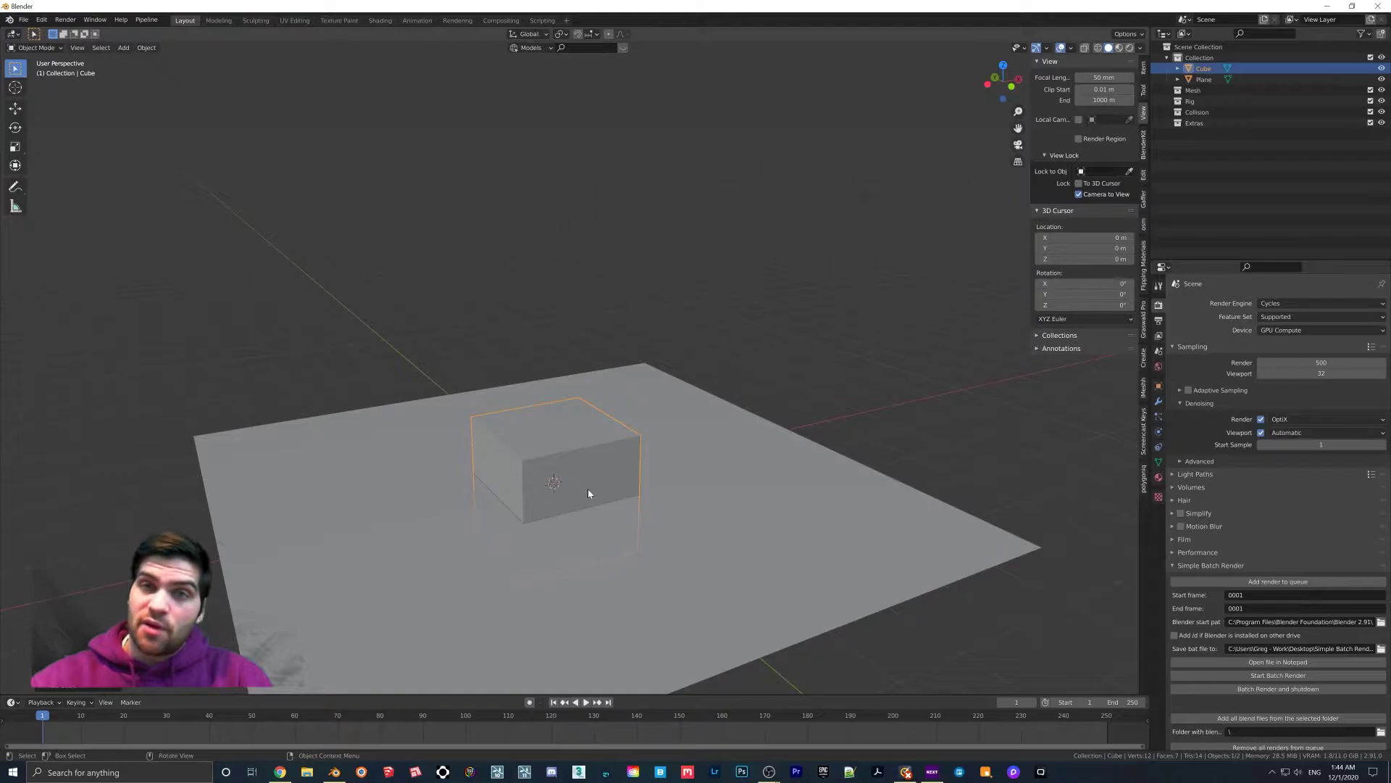
{"action": "key", "text": "Tab"}
{"action": "key", "text": "e"}
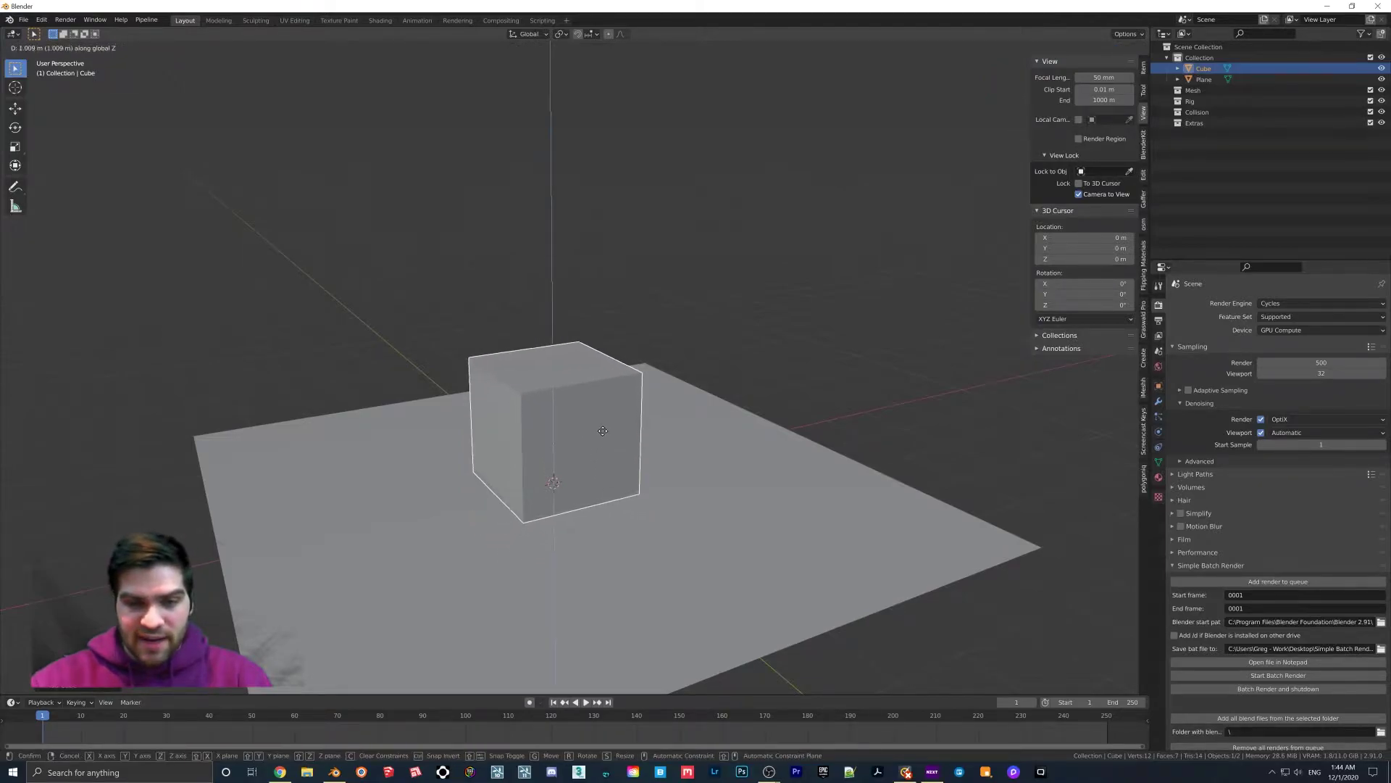
{"action": "left_click", "coordinate": [603, 438]}
{"action": "mouse_move", "coordinate": [605, 432]}
{"action": "middle_mouse_down"}
{"action": "mouse_move", "coordinate": [618, 444]}
{"action": "mouse_move", "coordinate": [655, 384]}
{"action": "mouse_move", "coordinate": [616, 433]}
{"action": "middle_mouse_up"}
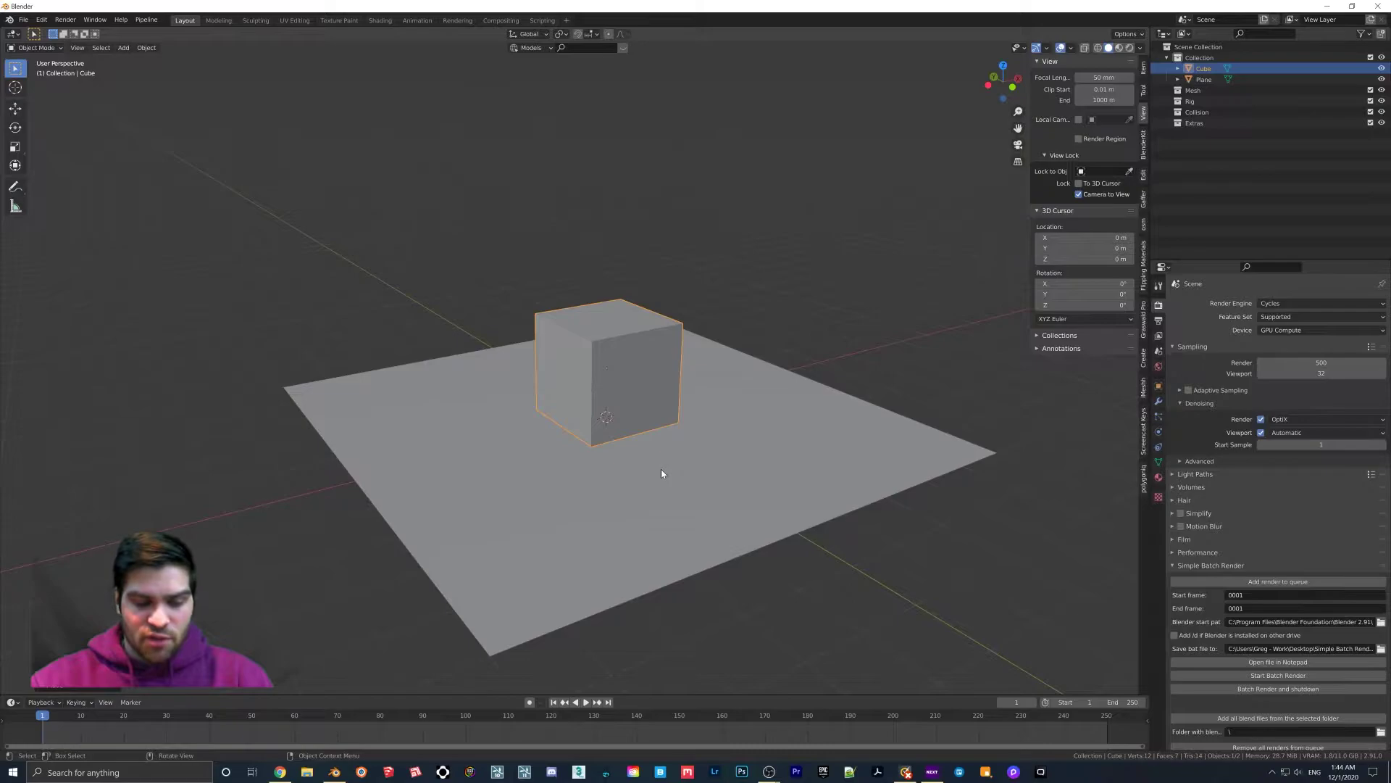
Switch the viewport shading to Rendered preview
{"action": "key", "text": "z"}
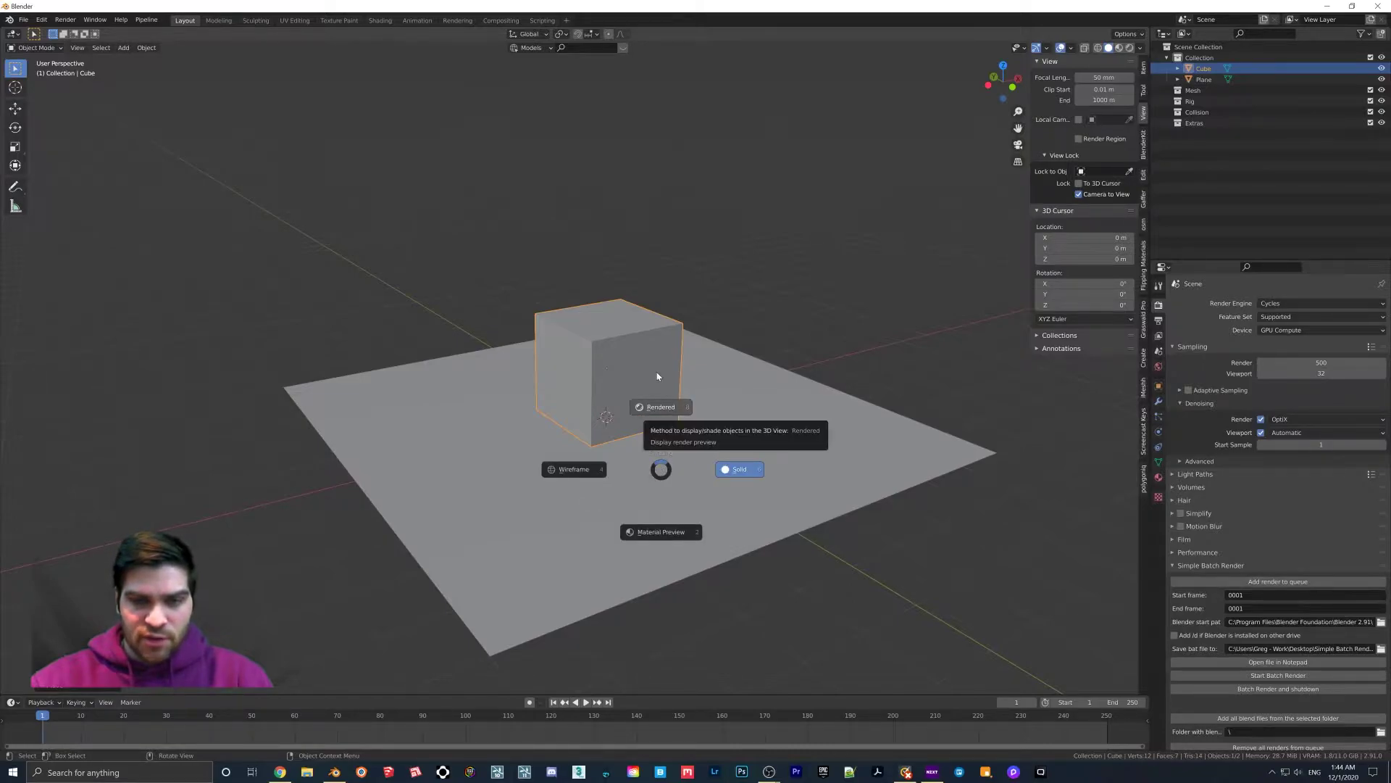
{"action": "left_click", "coordinate": [657, 376]}
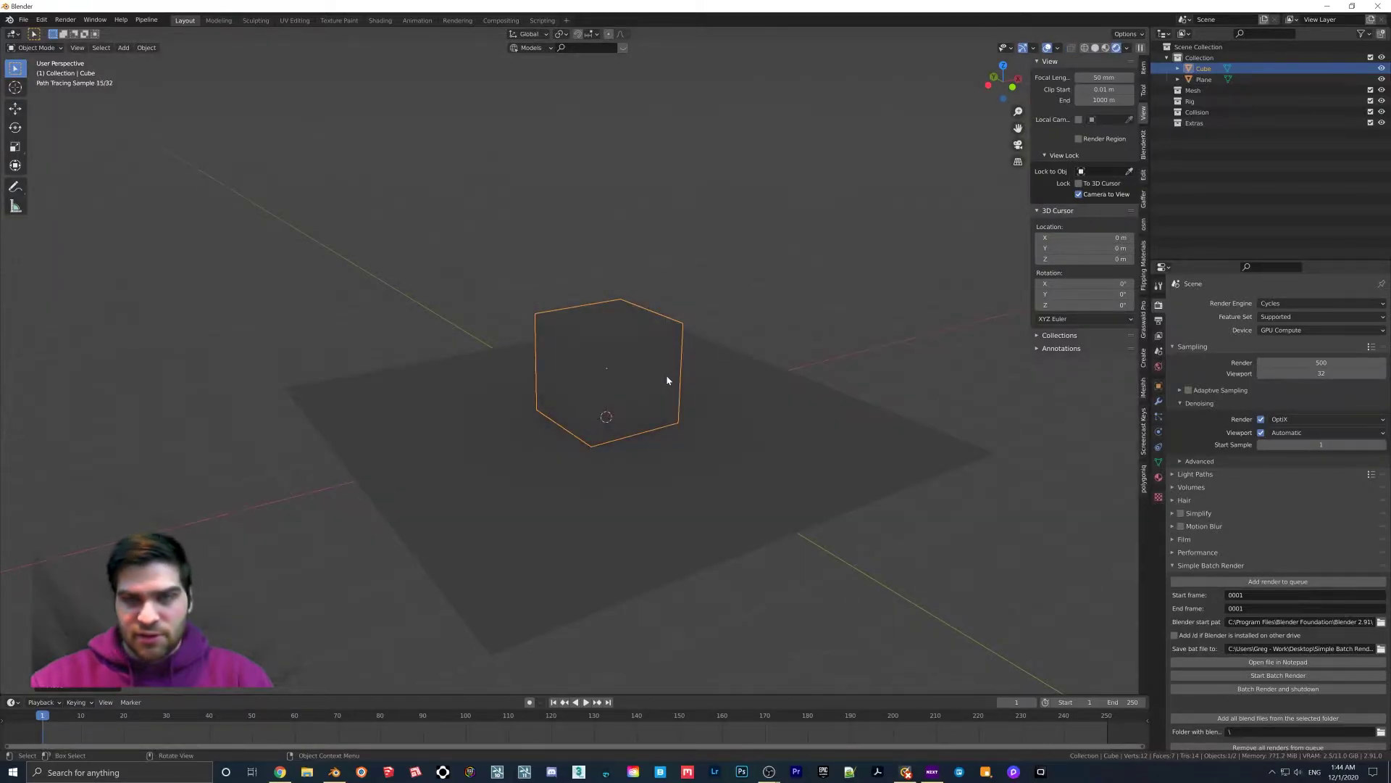
{"action": "mouse_move", "coordinate": [668, 380]}
{"action": "middle_mouse_down"}
{"action": "mouse_move", "coordinate": [635, 400]}
{"action": "mouse_move", "coordinate": [624, 495]}
{"action": "middle_mouse_up"}
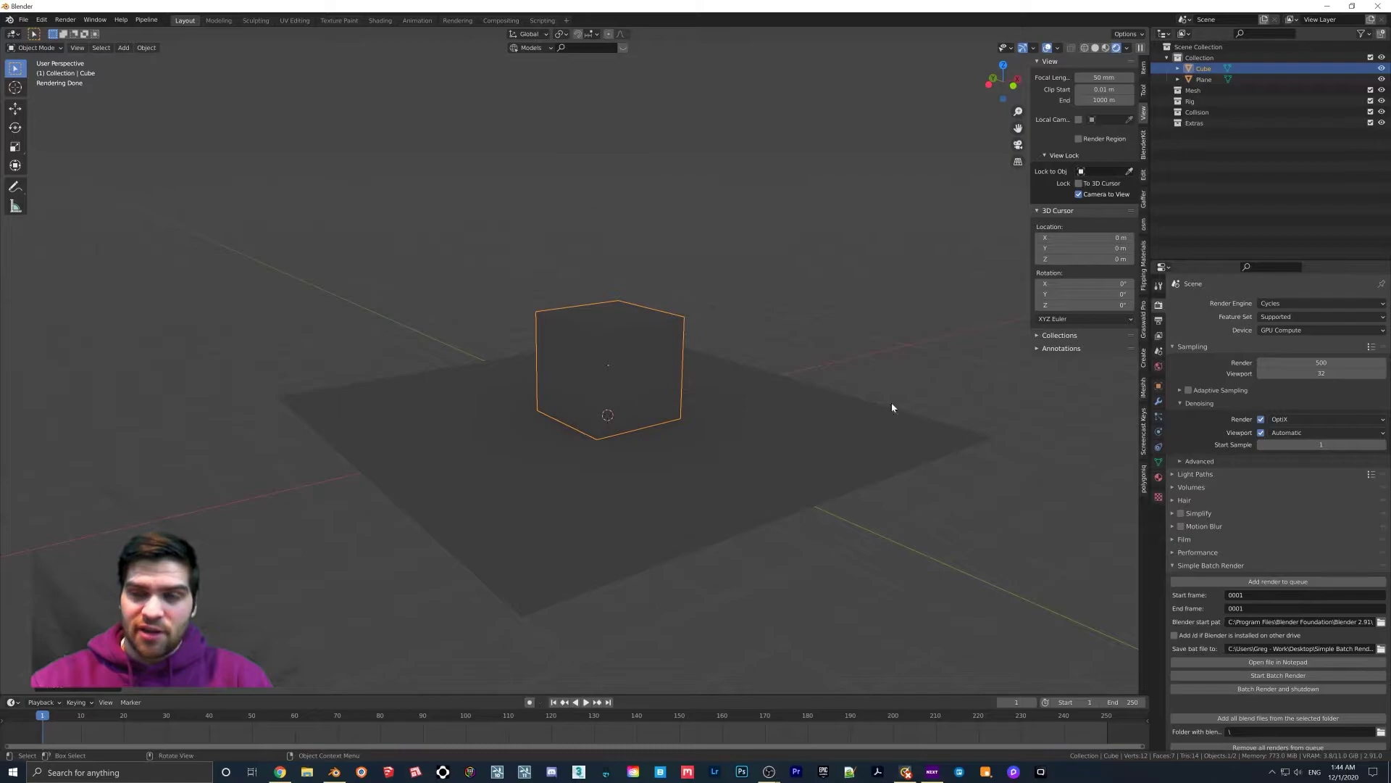
Connect an Environment Texture to the World surface Color input
{"action": "left_click", "coordinate": [1160, 370]}
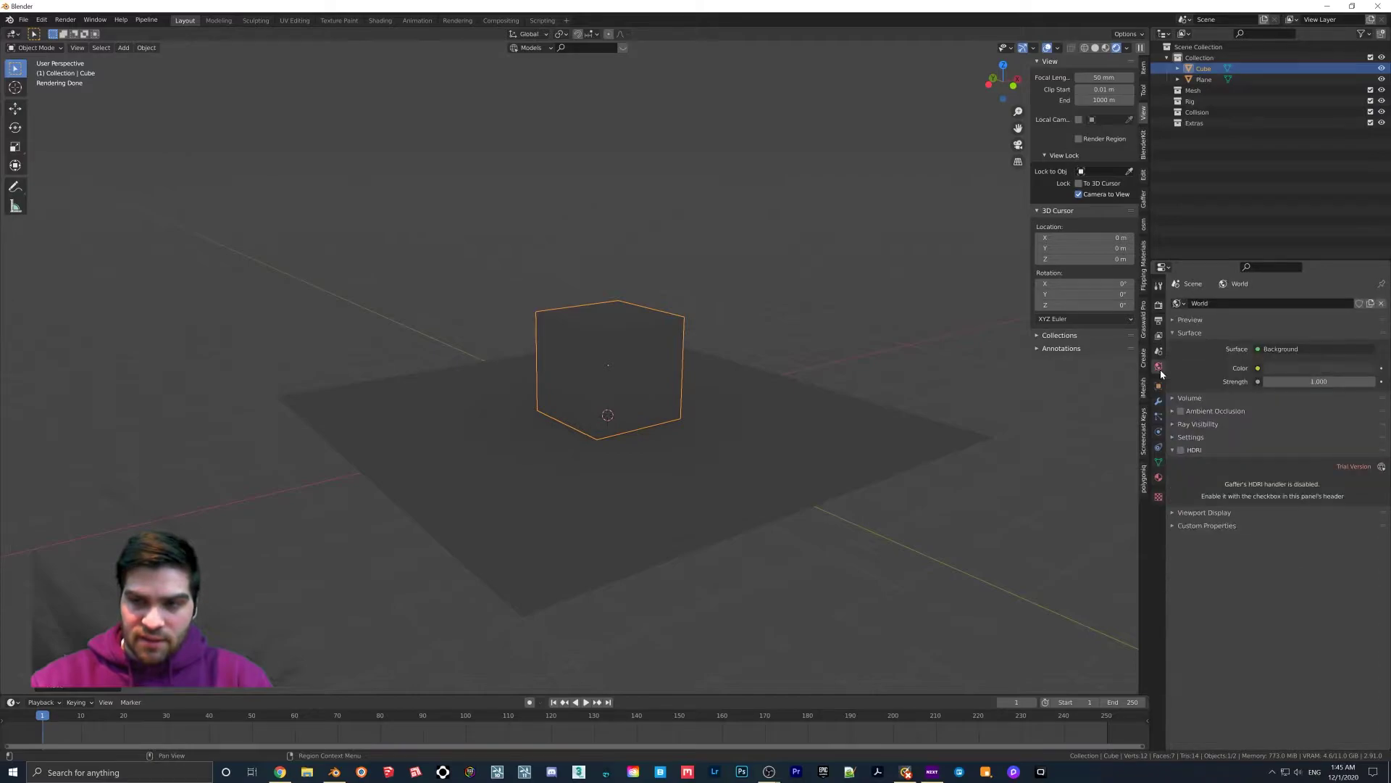
{"action": "left_click", "coordinate": [1258, 369]}
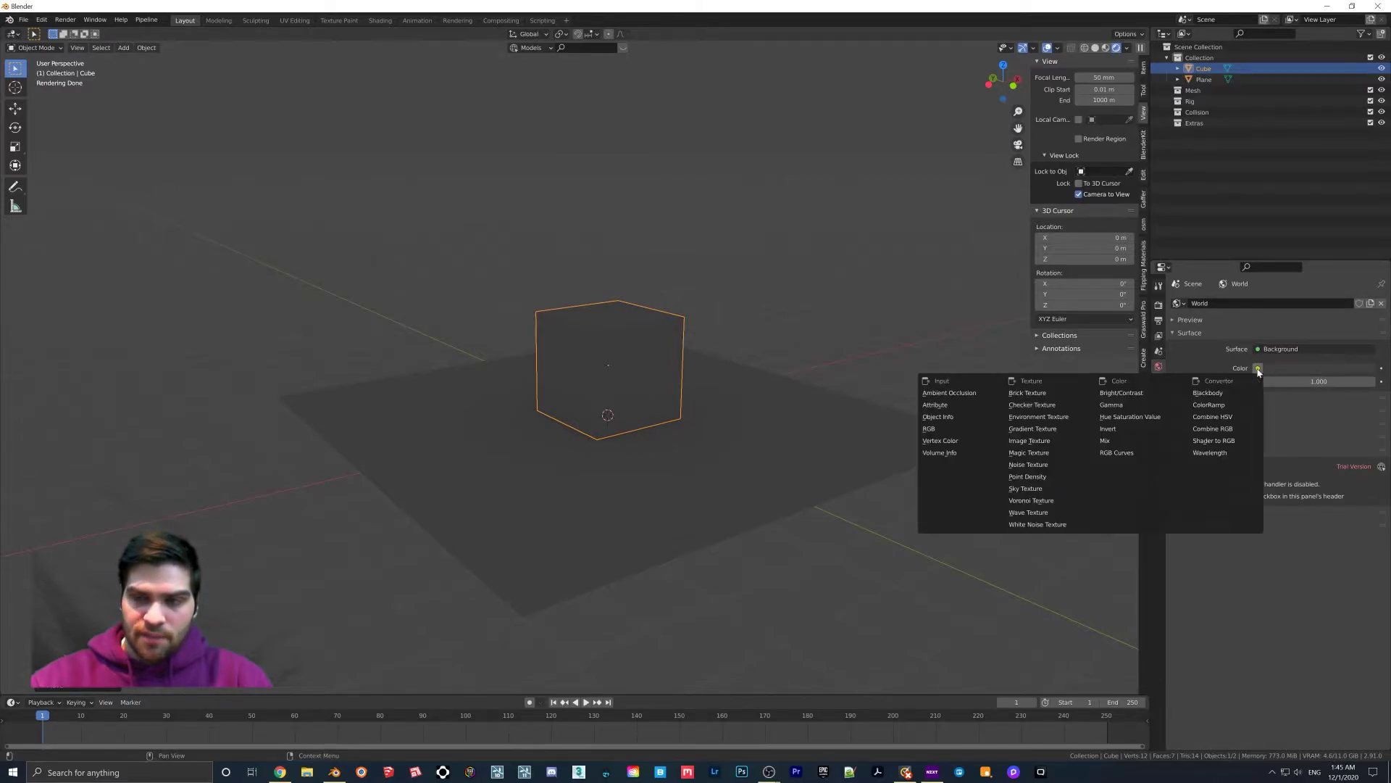
{"action": "left_click", "coordinate": [1037, 417]}
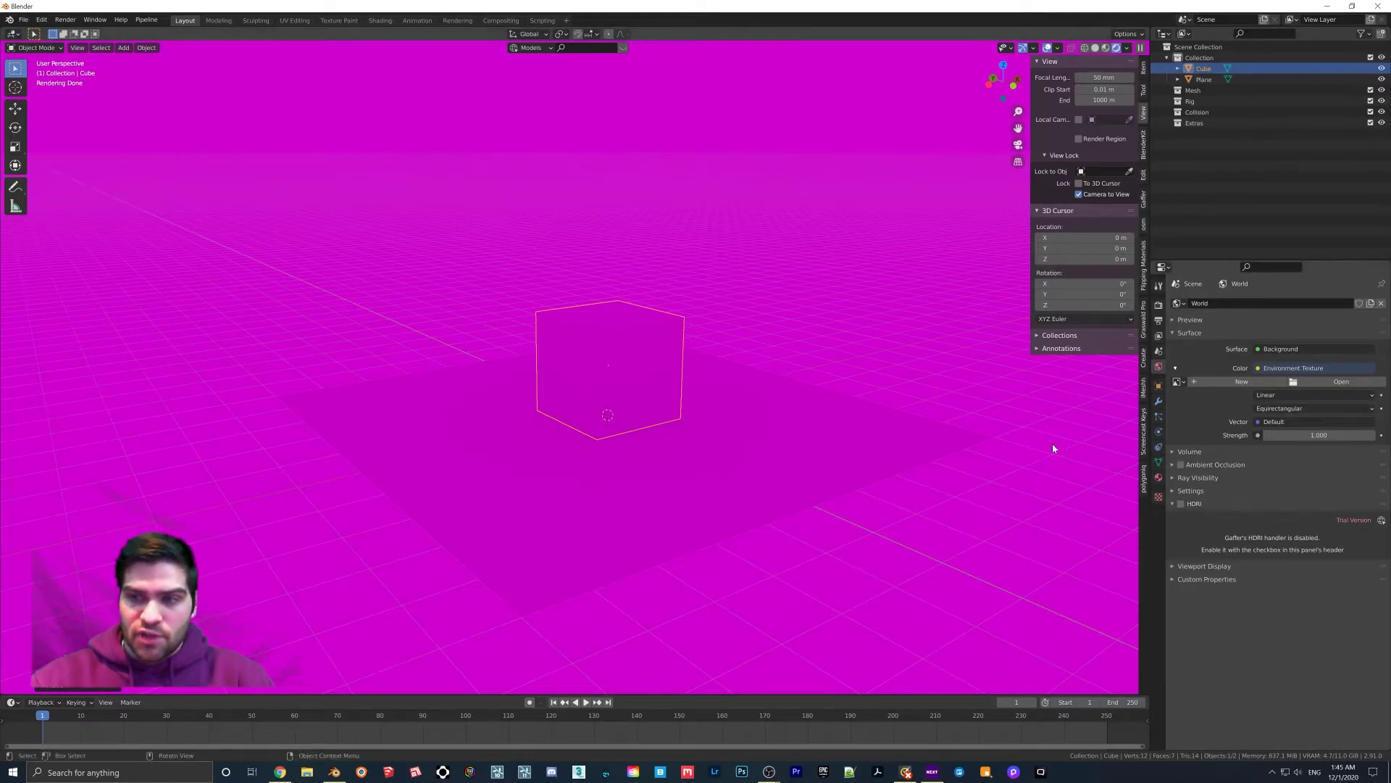
Load kiara_8_sunset_8k.hdr from Downloads into the Environment Texture, searching for 'kiara'
{"action": "left_click", "coordinate": [1337, 382]}
{"action": "left_click", "coordinate": [330, 230]}
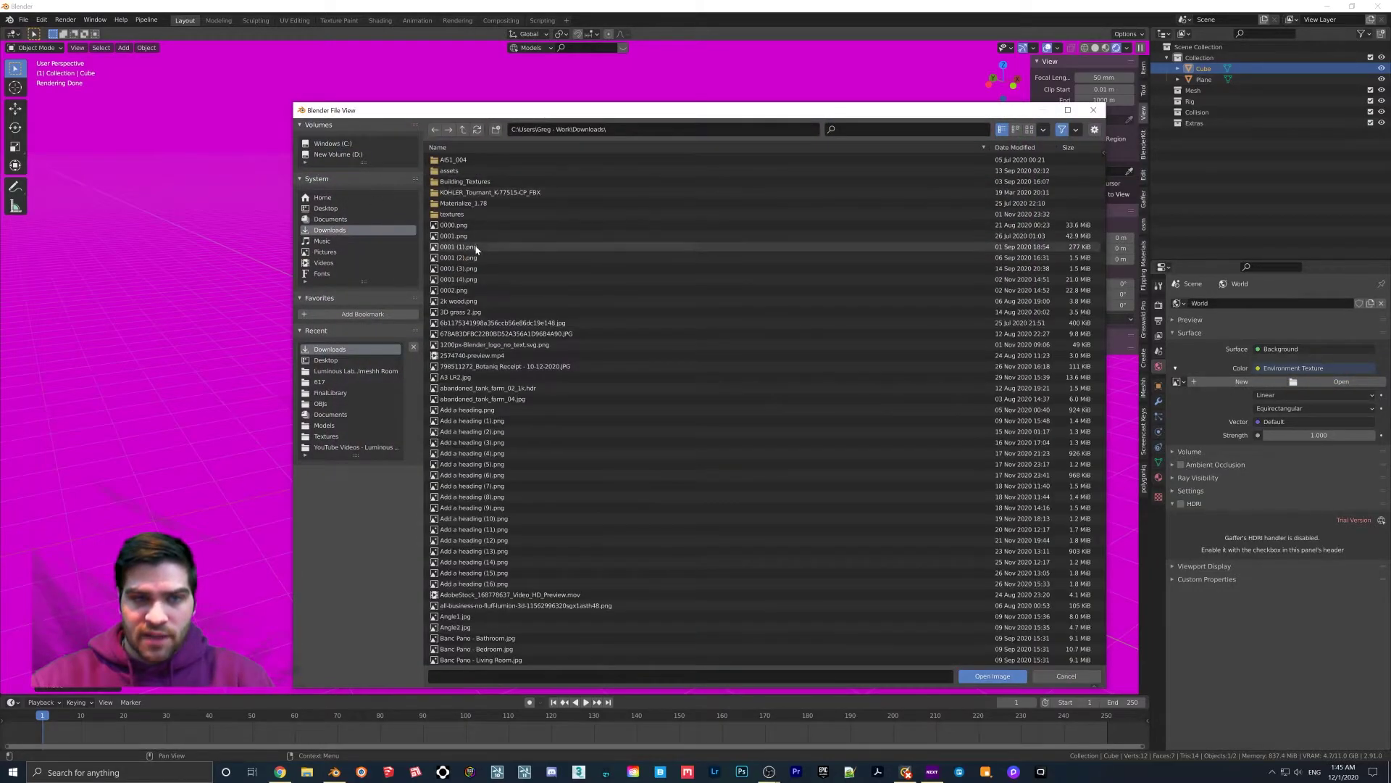
{"action": "left_click", "coordinate": [878, 130]}
{"action": "type", "text": "kiara"}
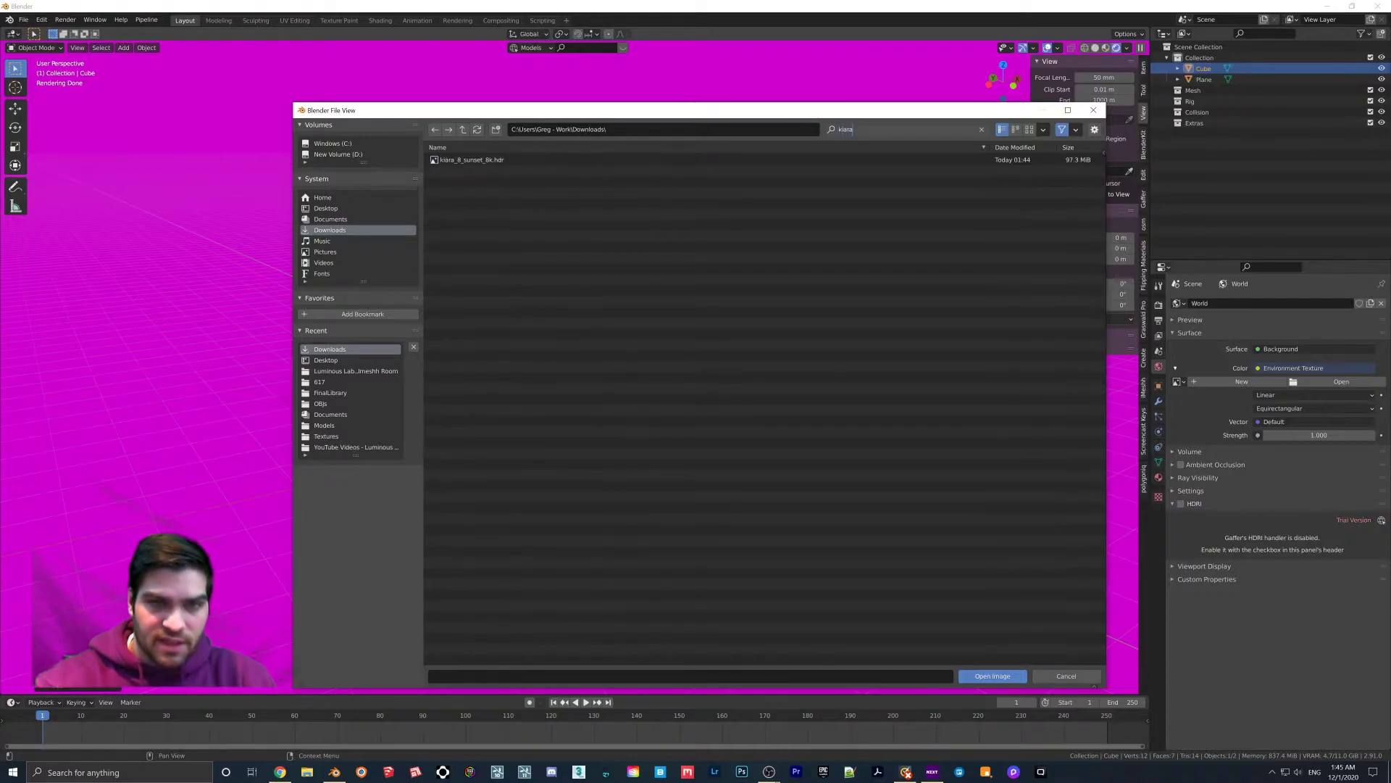
{"action": "key", "text": "Return"}
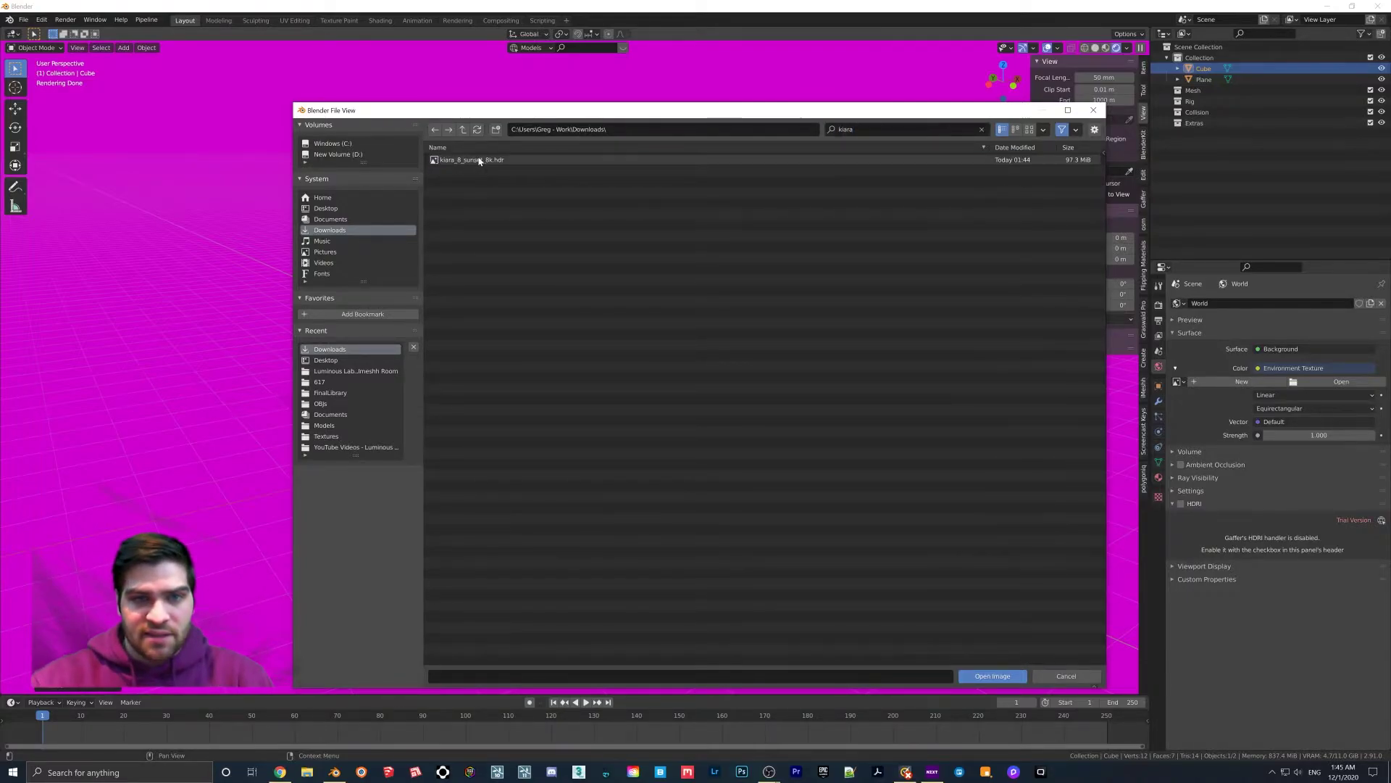
{"action": "double_click", "coordinate": [479, 161]}
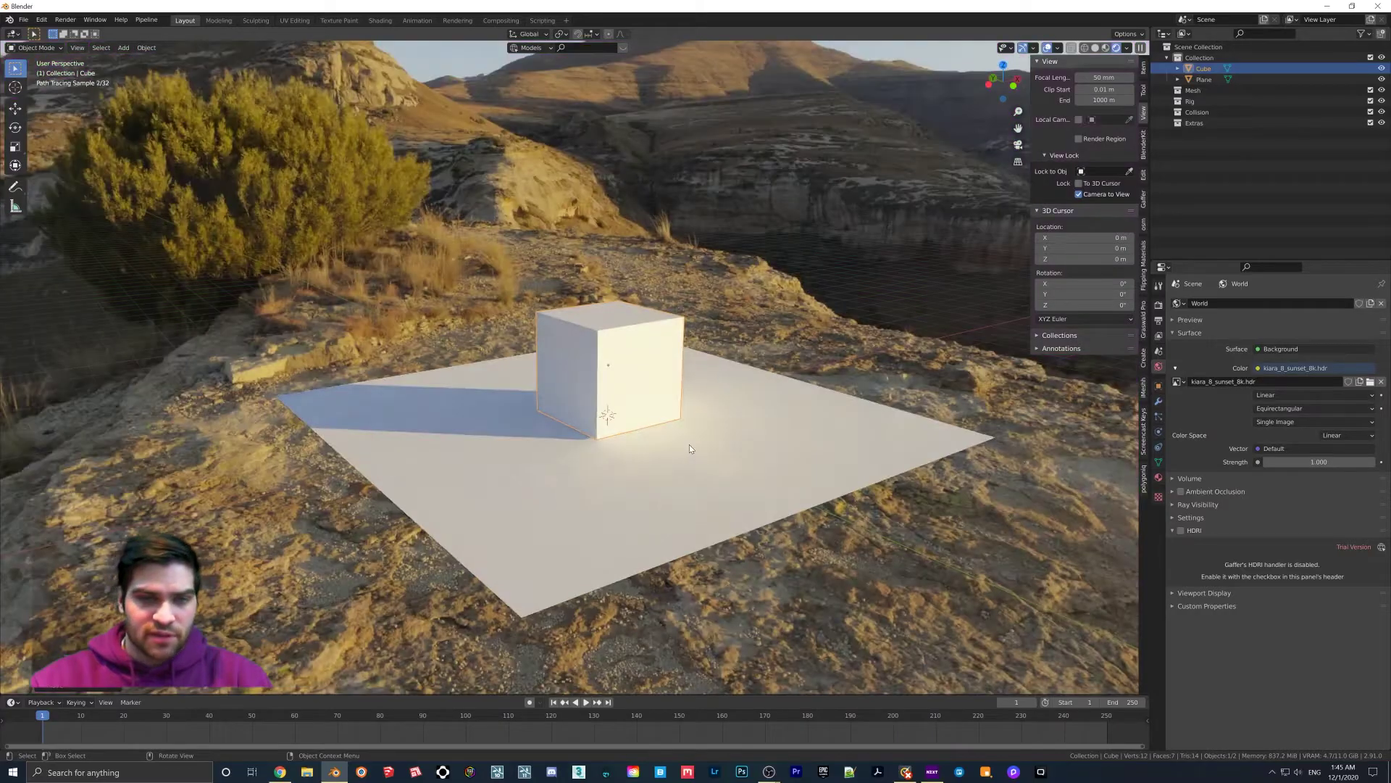
{"action": "mouse_move", "coordinate": [661, 432]}
{"action": "middle_mouse_down"}
{"action": "mouse_move", "coordinate": [681, 416]}
{"action": "mouse_move", "coordinate": [775, 414]}
{"action": "mouse_move", "coordinate": [669, 415]}
{"action": "mouse_move", "coordinate": [710, 407]}
{"action": "middle_mouse_up"}
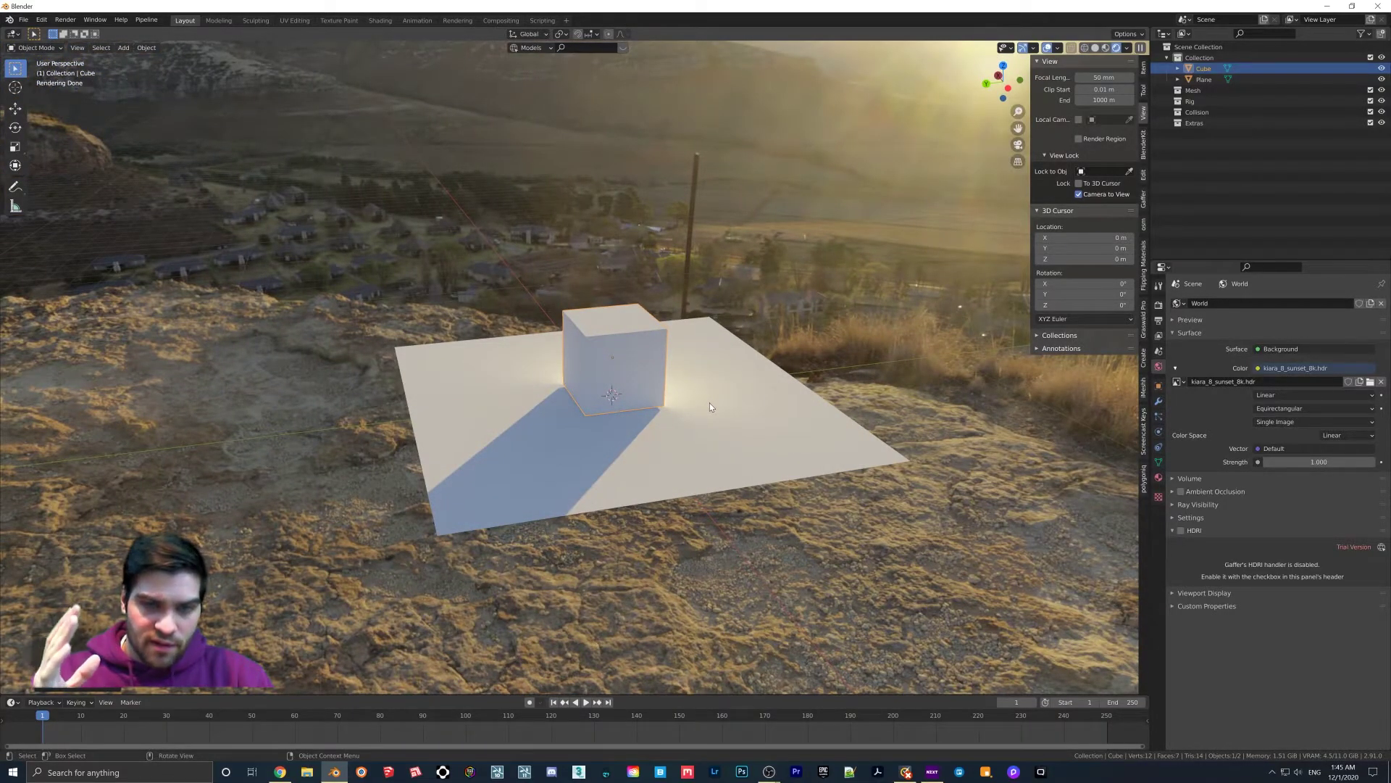
Orbit around the cube to inspect its long soft shadow under the sunset lighting
{"action": "mouse_move", "coordinate": [705, 402]}
{"action": "middle_mouse_down"}
{"action": "mouse_move", "coordinate": [595, 373]}
{"action": "mouse_move", "coordinate": [828, 384]}
{"action": "mouse_move", "coordinate": [680, 392]}
{"action": "middle_mouse_up"}
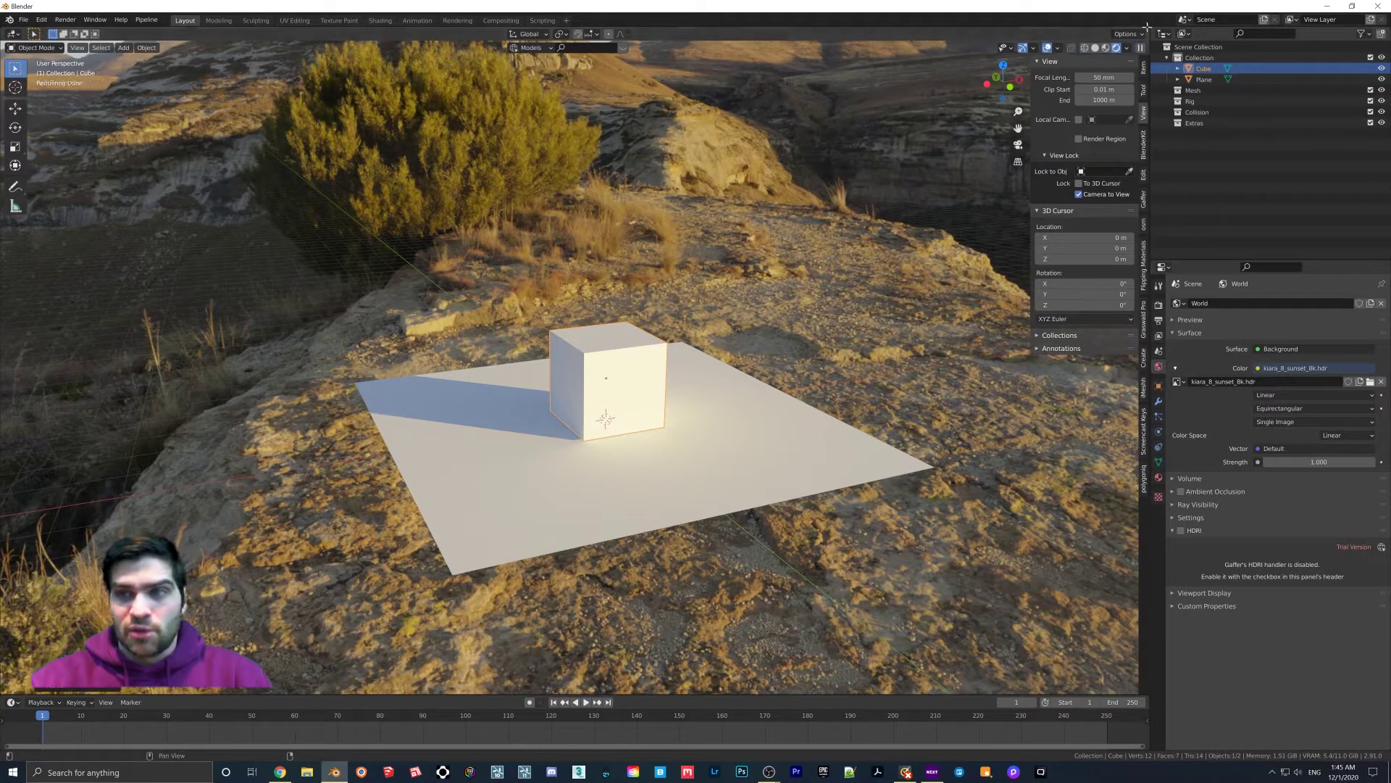
Split the 3D viewport into two side-by-side views from its top-right corner
{"action": "left_click_drag", "start_coordinate": [1149, 27], "coordinate": [641, 32]}
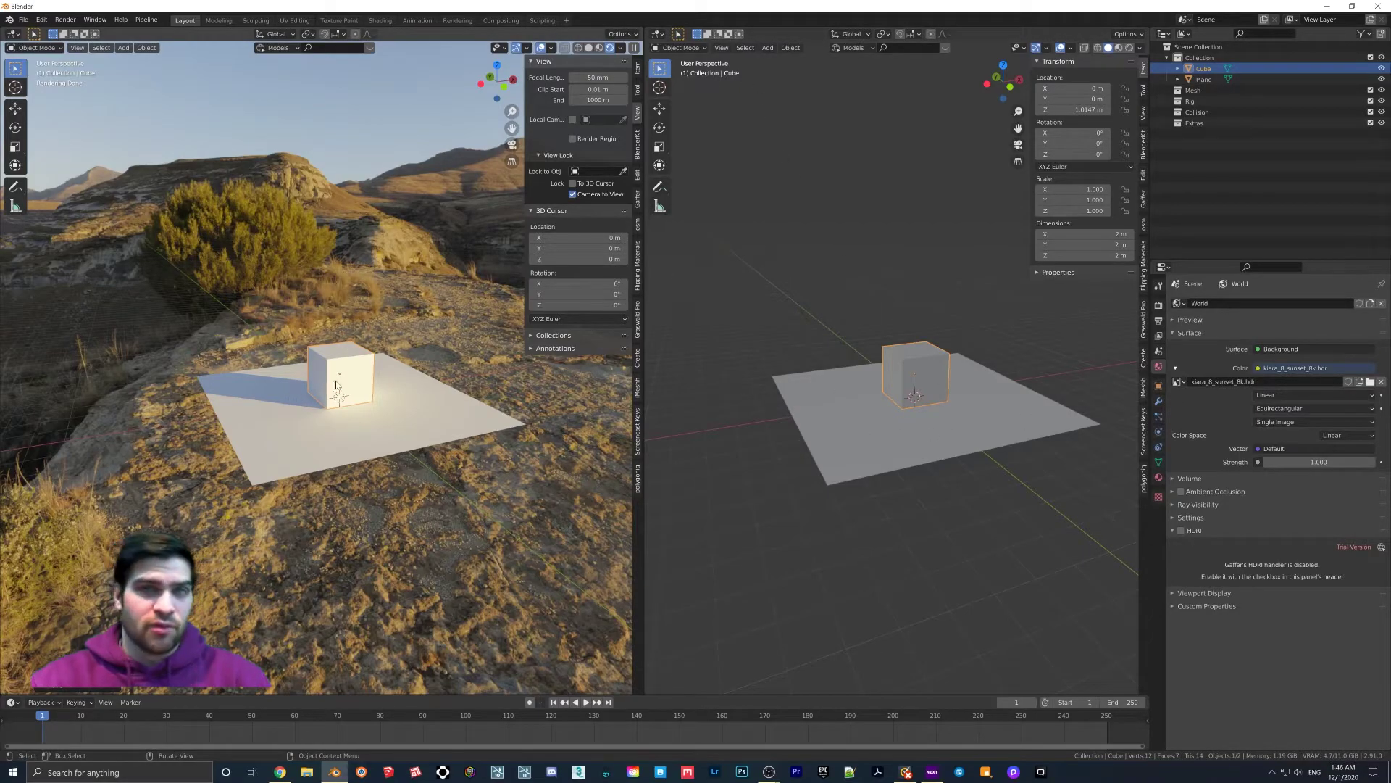
Make the right area a Shader Editor displaying the World node tree, framed with Home
{"action": "left_click", "coordinate": [661, 38]}
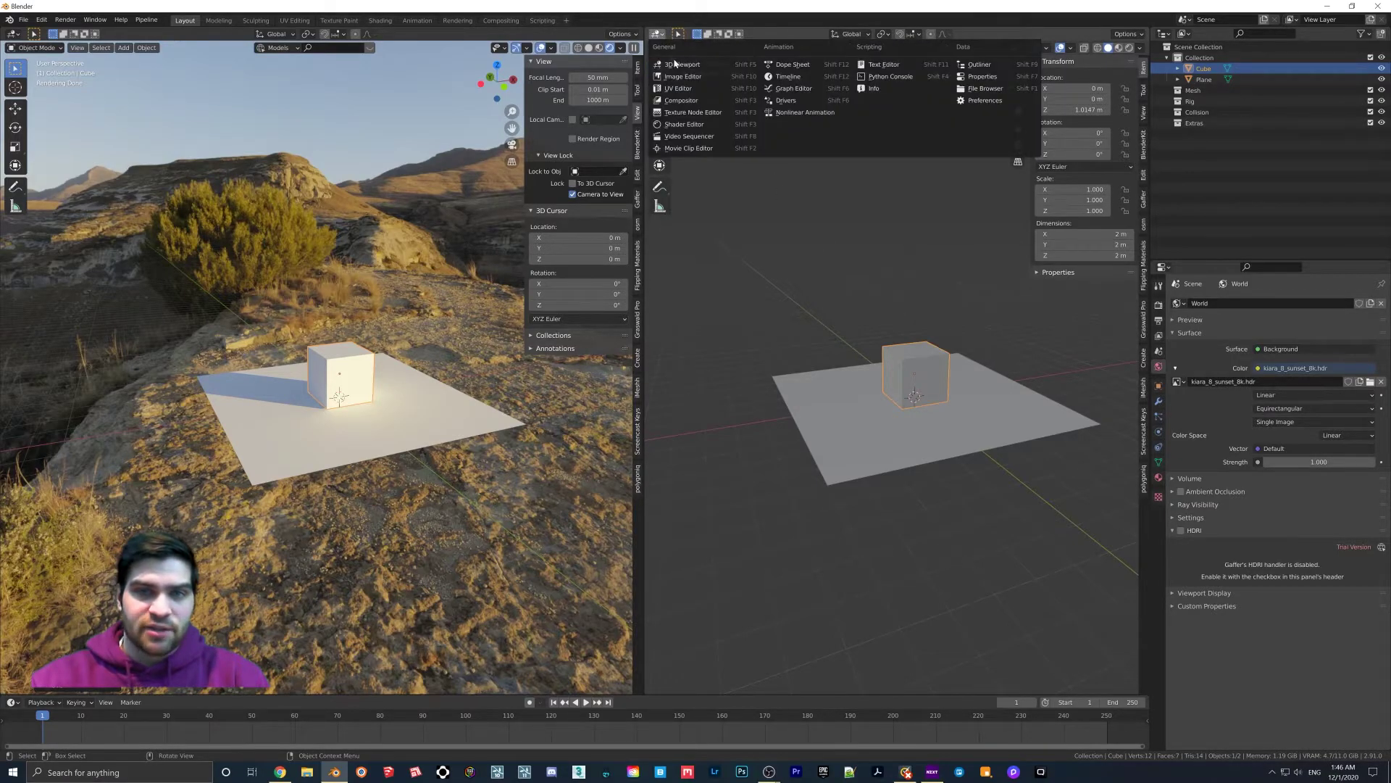
{"action": "left_click", "coordinate": [689, 127]}
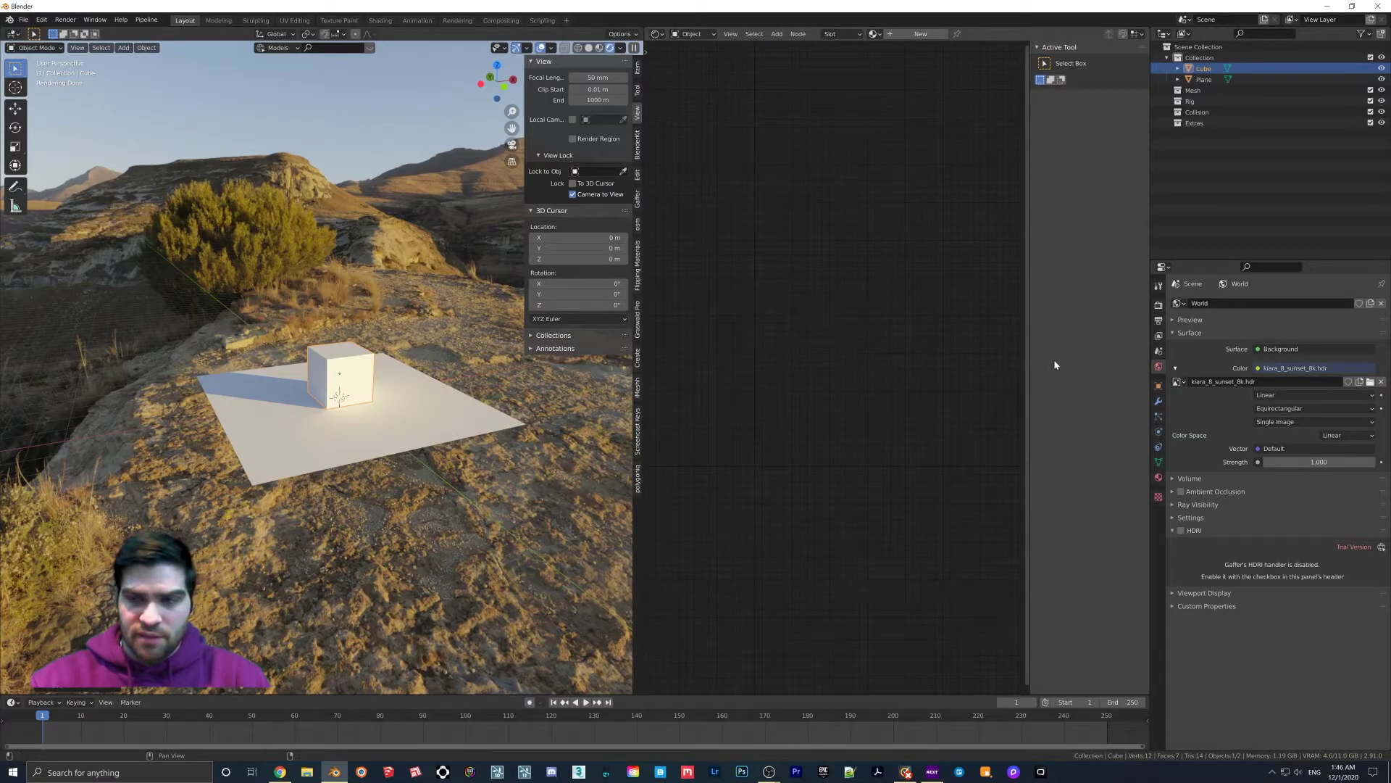
{"action": "left_click", "coordinate": [693, 34]}
{"action": "left_click", "coordinate": [697, 58]}
{"action": "key", "text": "Home"}
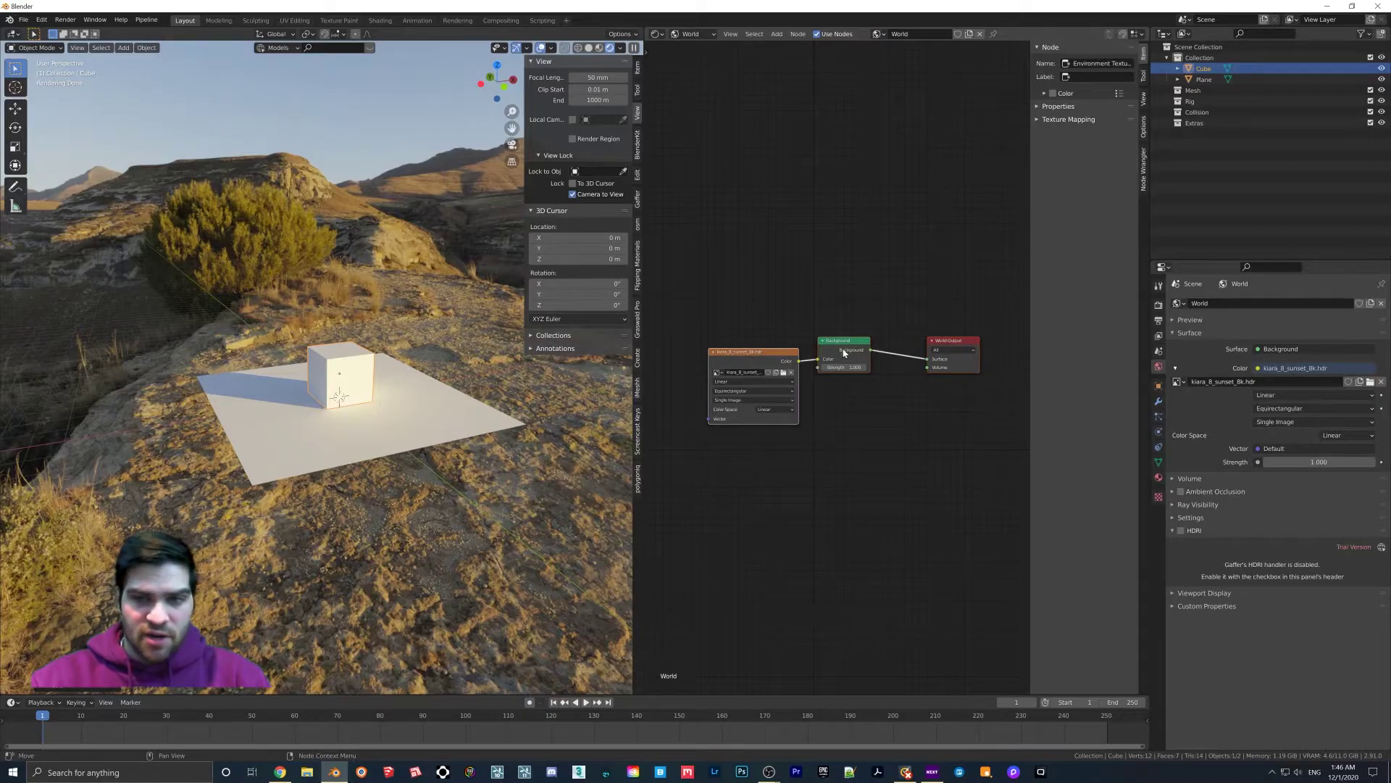
{"action": "middle_click_drag", "start_coordinate": [710, 295], "coordinate": [770, 293]}
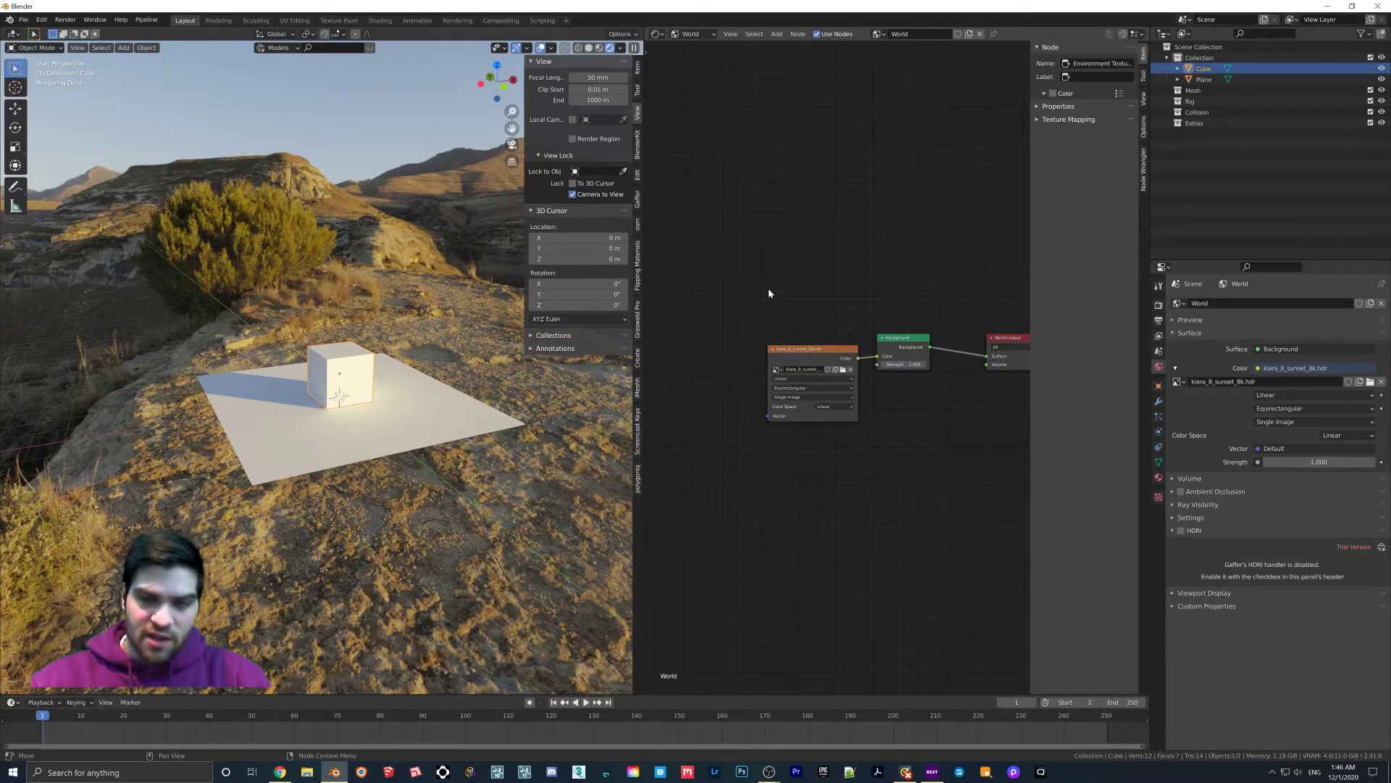
Add a Mapping node via search and place it left of the HDRI texture
{"action": "key", "text": "shift+a"}
{"action": "key", "text": "i"}
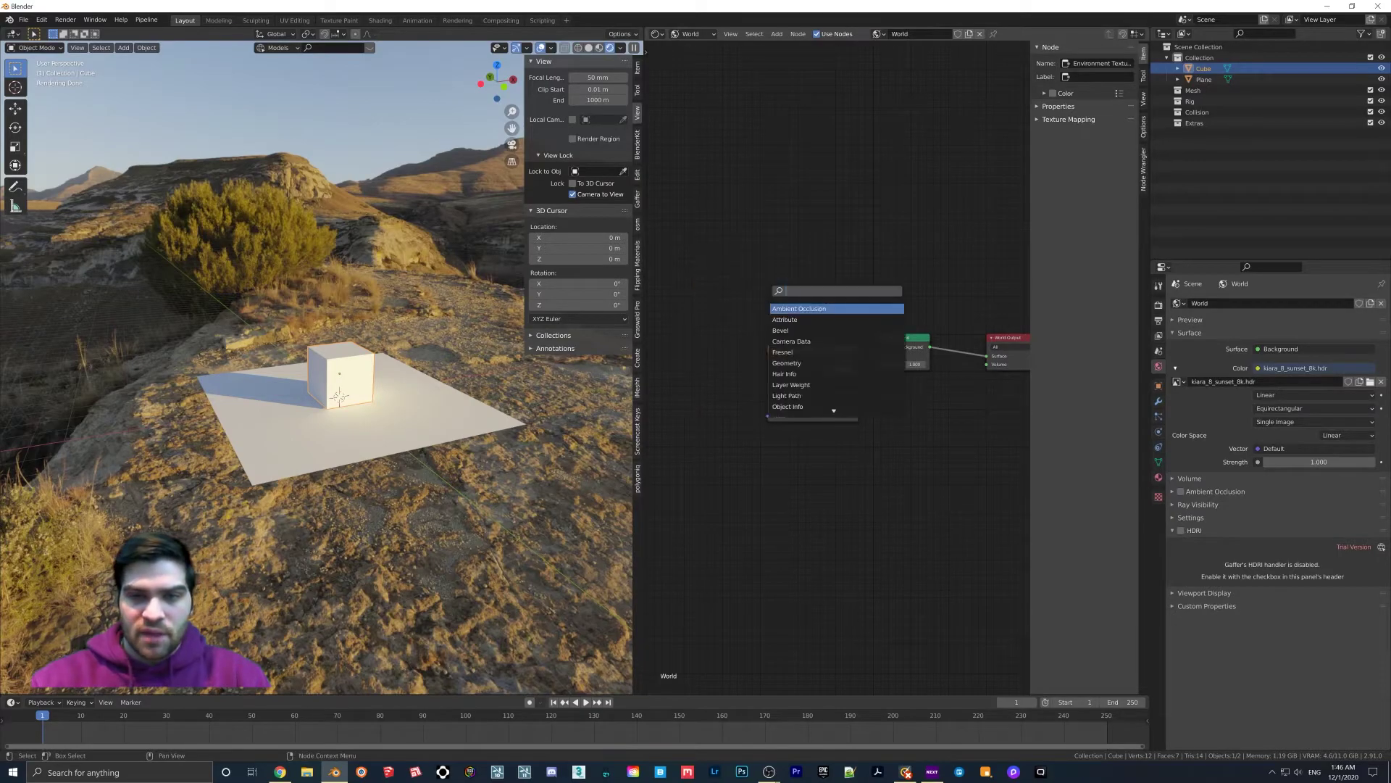
{"action": "type", "text": "mapping"}
{"action": "key", "text": "Return"}
{"action": "left_click", "coordinate": [692, 334]}
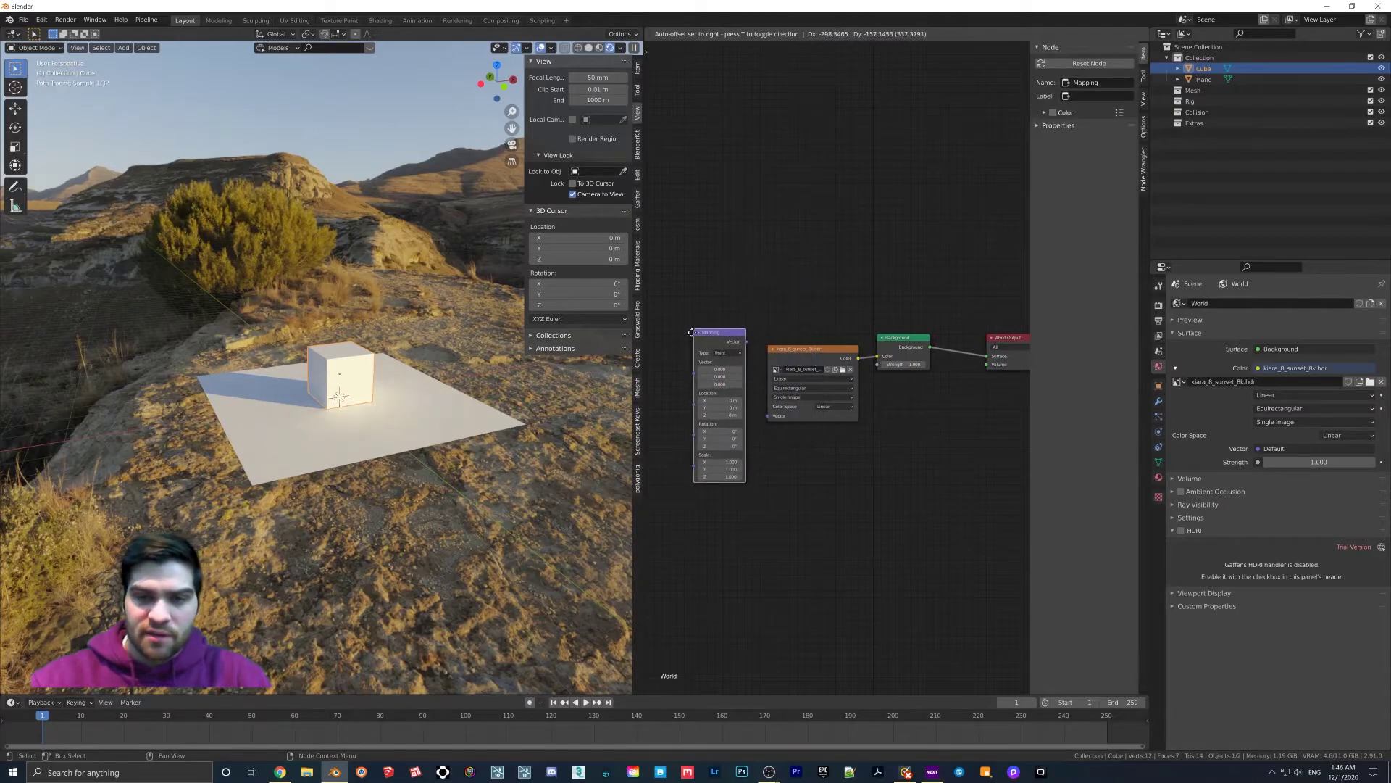
Add a Texture Coordinate node left of Mapping and link it into Mapping's Vector input
{"action": "key", "text": "shift+a"}
{"action": "key", "text": "i"}
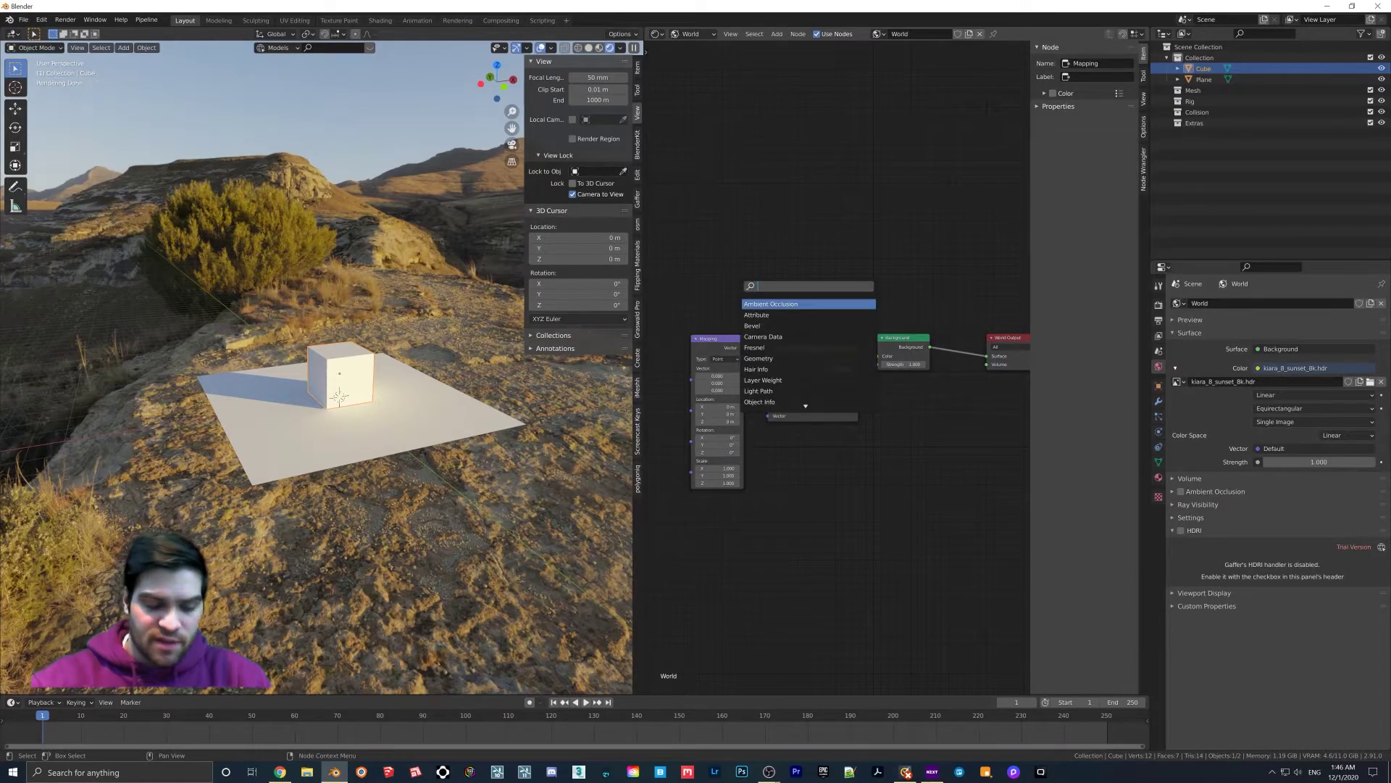
{"action": "type", "text": "texture"}
{"action": "key", "text": "Return"}
{"action": "left_click", "coordinate": [654, 319]}
{"action": "scroll", "coordinate": [736, 319], "scroll_direction": "down", "scroll_amount": 2}
{"action": "left_click_drag", "start_coordinate": [736, 318], "coordinate": [698, 326]}
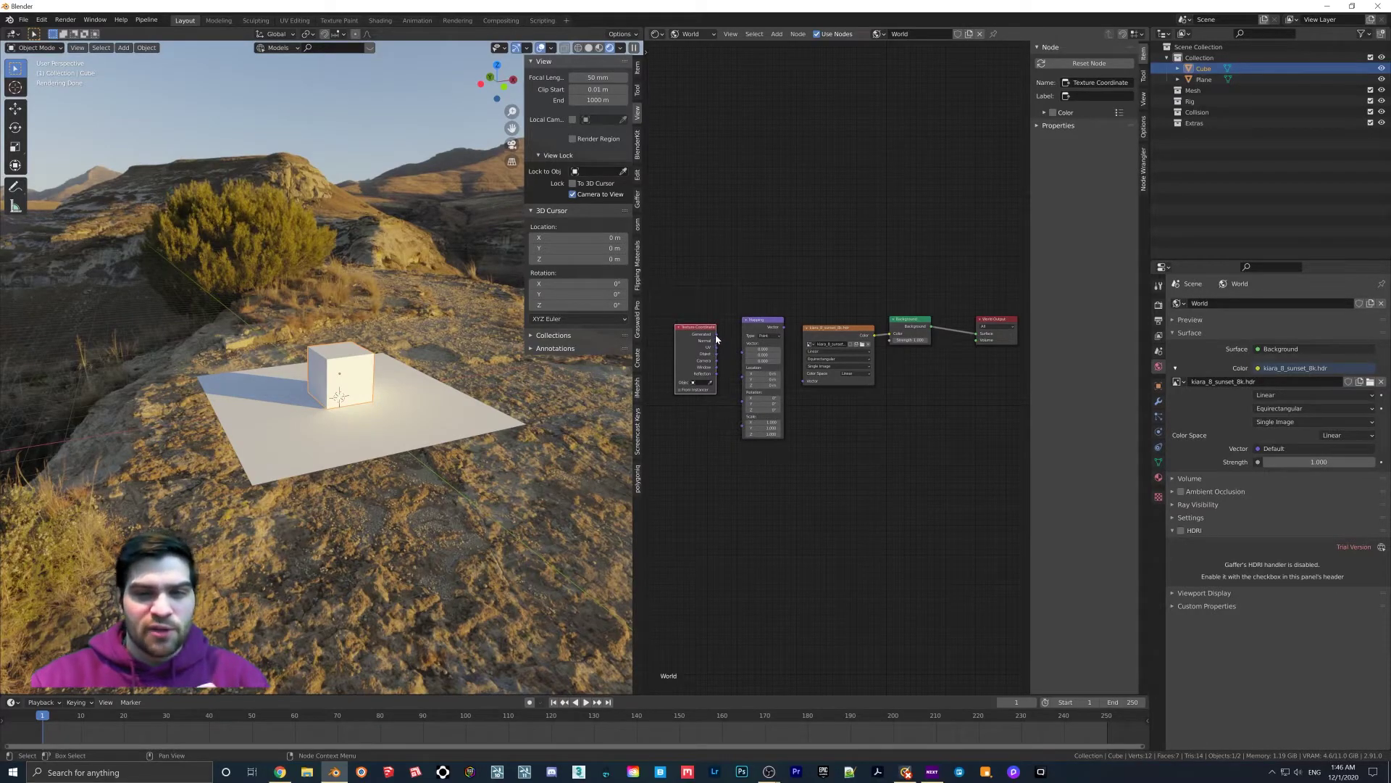
{"action": "left_click_drag", "start_coordinate": [716, 339], "coordinate": [804, 380]}
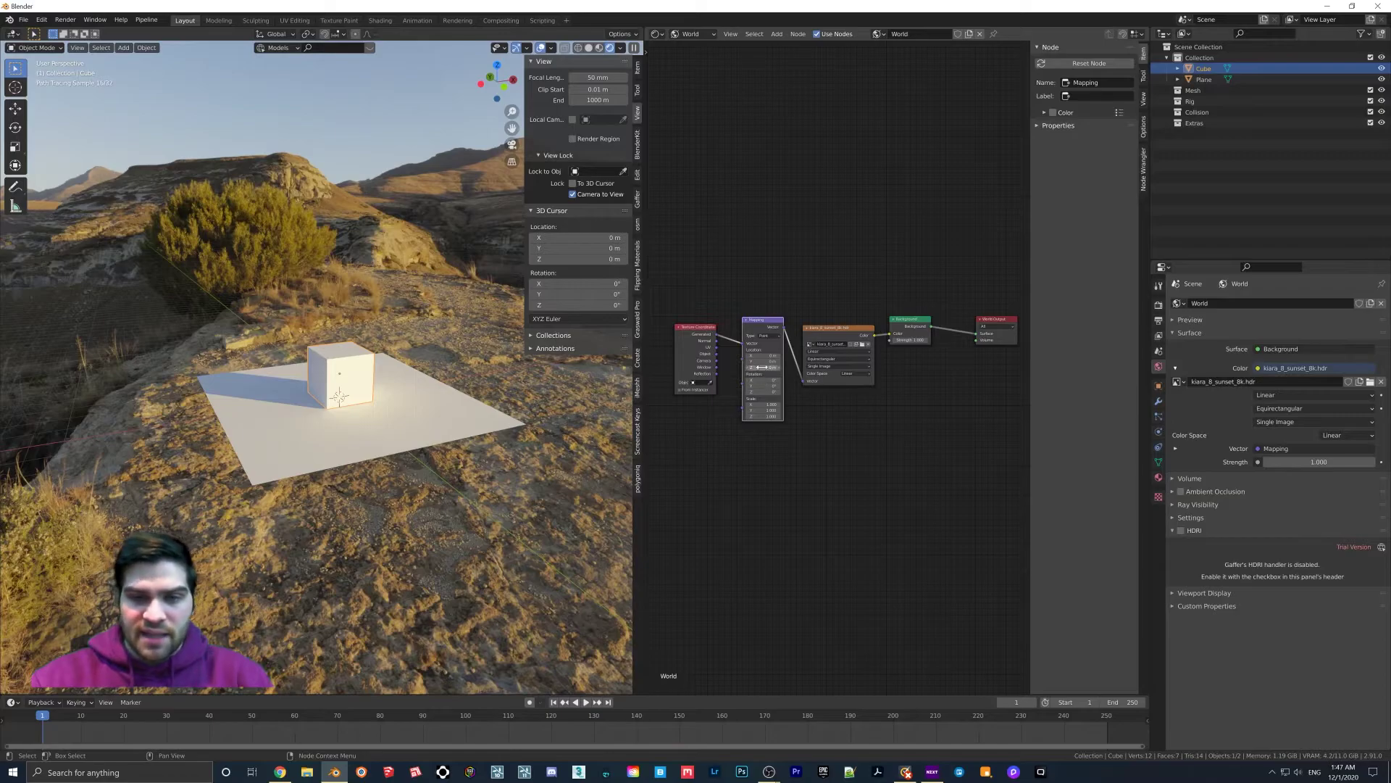
Drag the Mapping node's Z rotation value to spin the sunset HDRI around the scene
{"action": "left_click", "coordinate": [748, 392]}
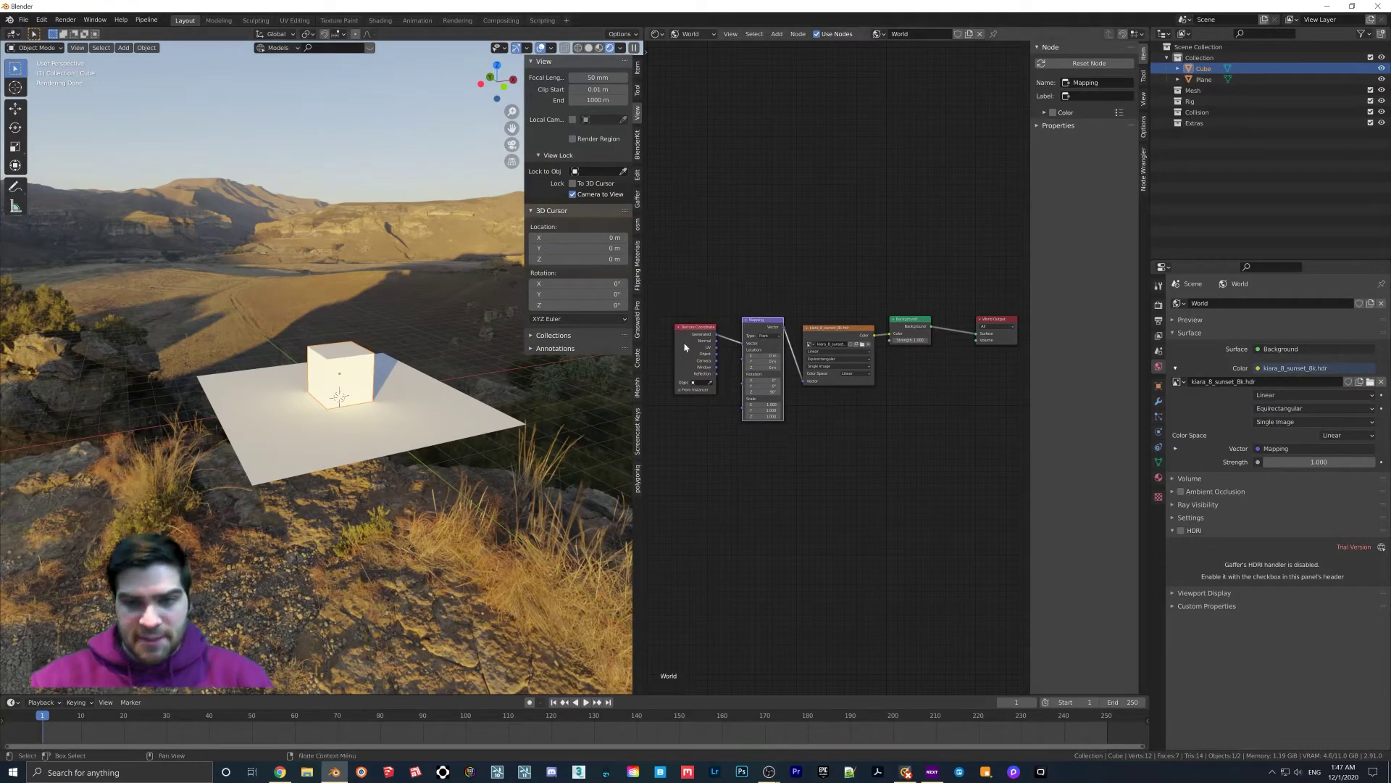
{"action": "left_click_drag", "start_coordinate": [763, 390], "coordinate": [756, 387]}
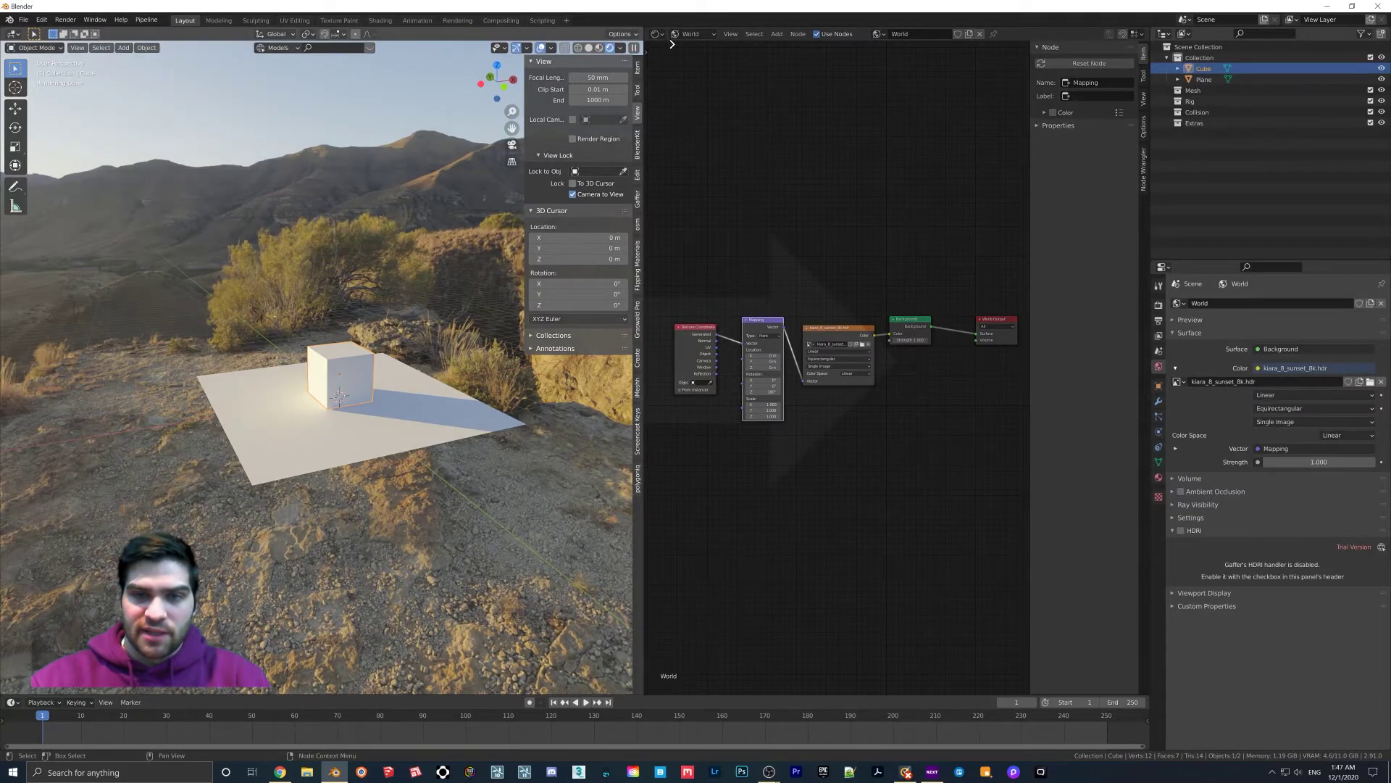
Merge the Shader Editor into the 3D viewport and orbit to check the sunset lighting
{"action": "left_click", "coordinate": [673, 44]}
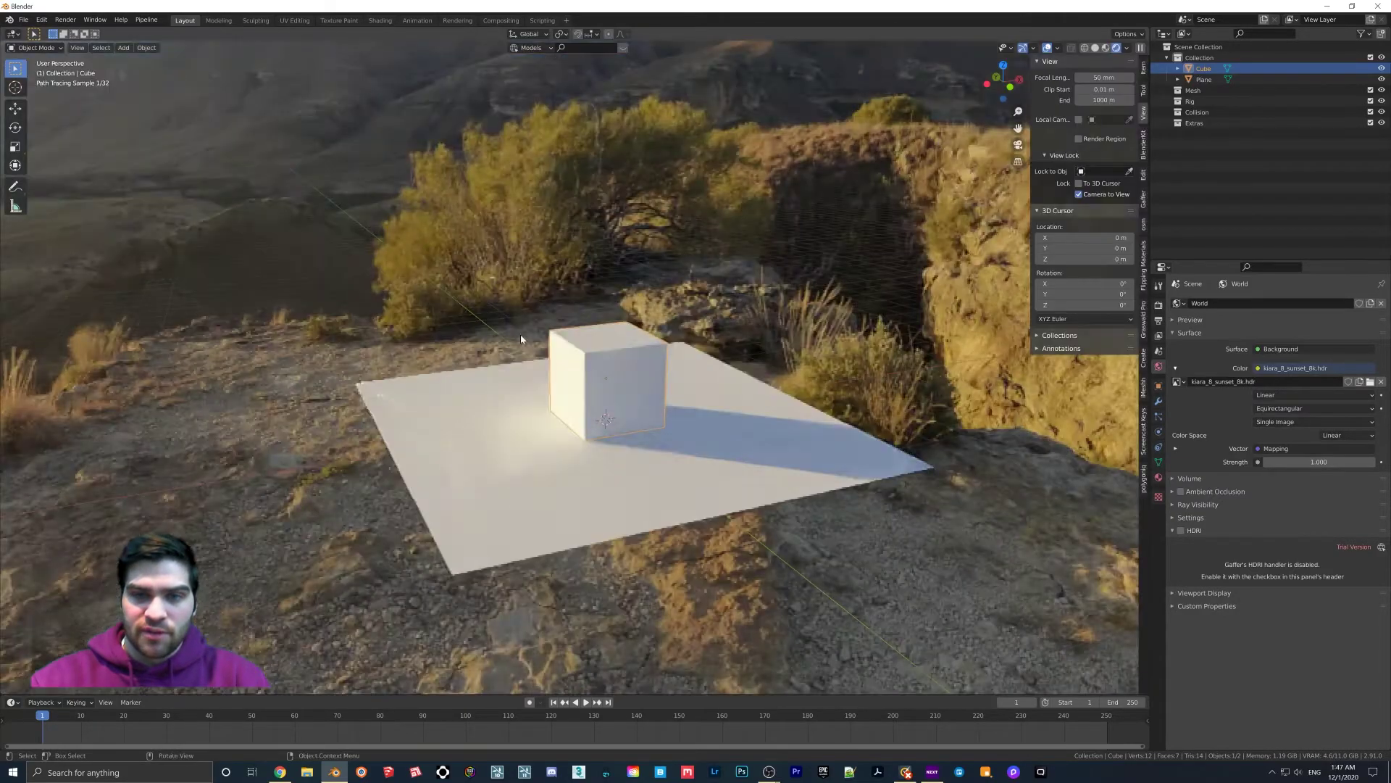
{"action": "mouse_move", "coordinate": [681, 359]}
{"action": "middle_mouse_down"}
{"action": "mouse_move", "coordinate": [776, 356]}
{"action": "mouse_move", "coordinate": [699, 367]}
{"action": "middle_mouse_up"}
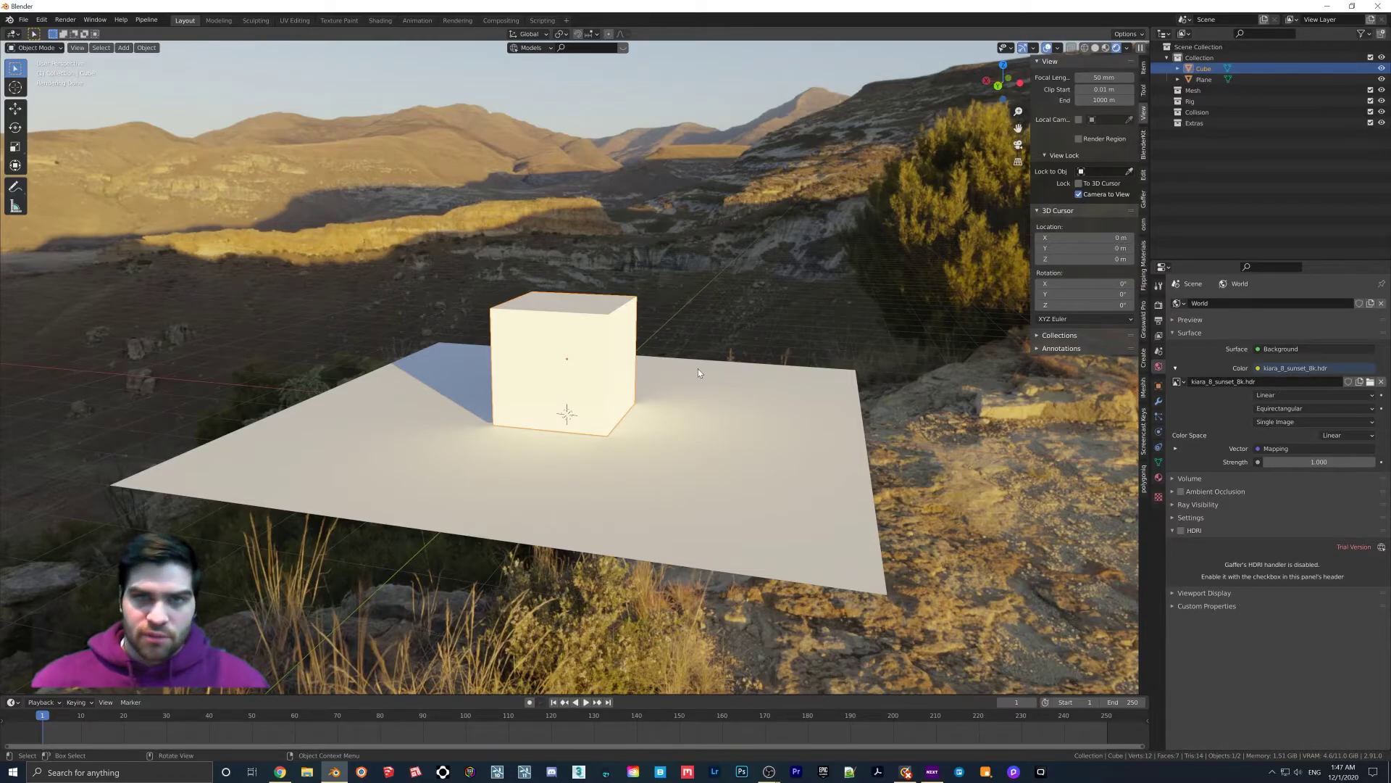
Enable Transparent under Film in the Render properties, hiding the sunset backdrop behind the cube
{"action": "left_click", "coordinate": [1159, 322]}
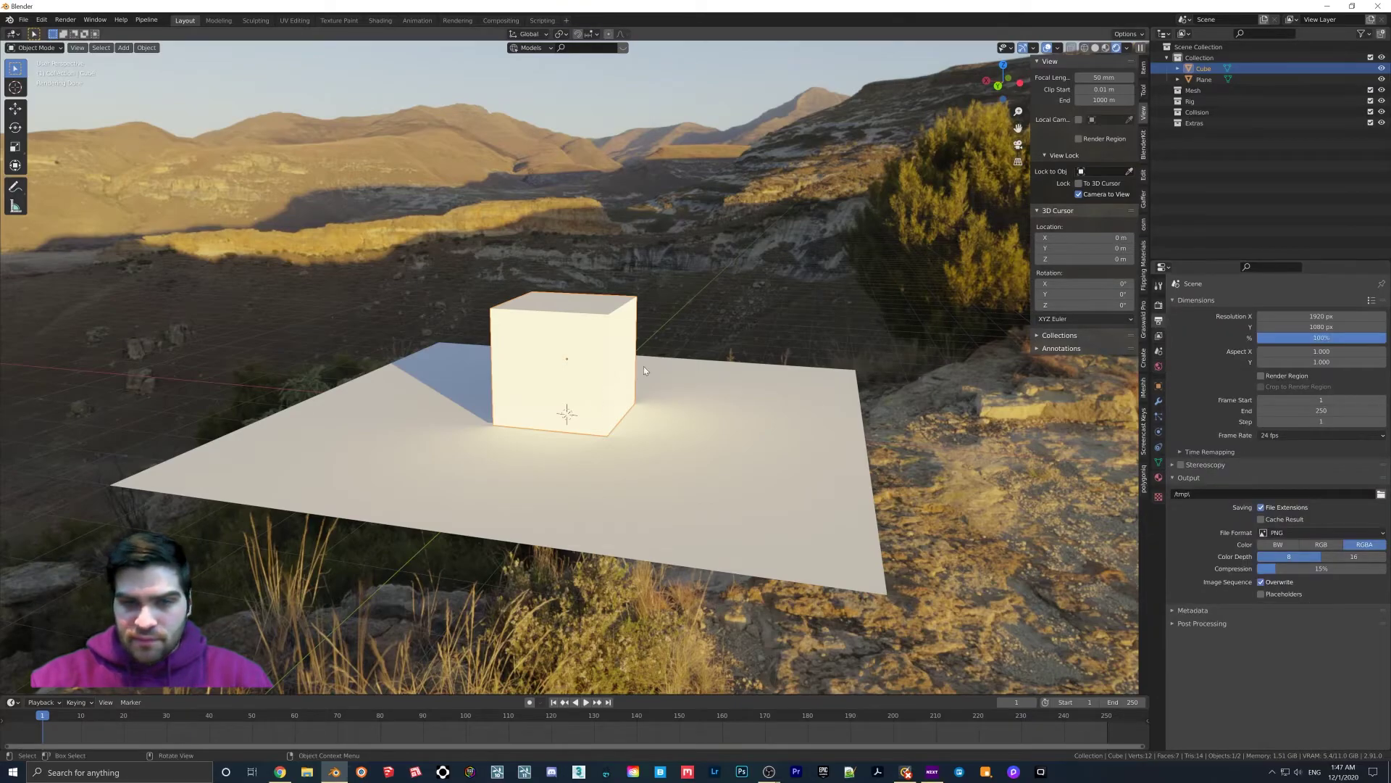
{"action": "middle_click_drag", "start_coordinate": [672, 359], "coordinate": [719, 375]}
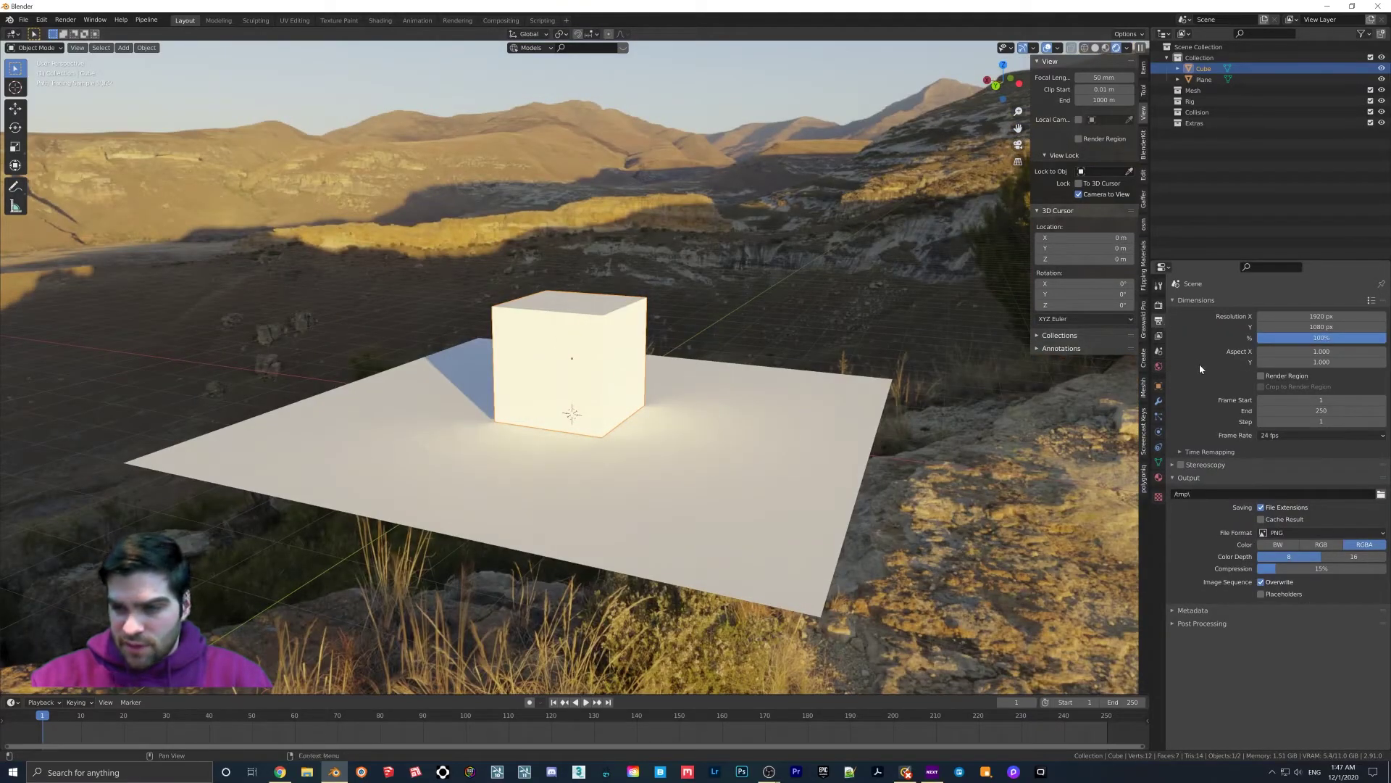
{"action": "left_click", "coordinate": [1158, 305]}
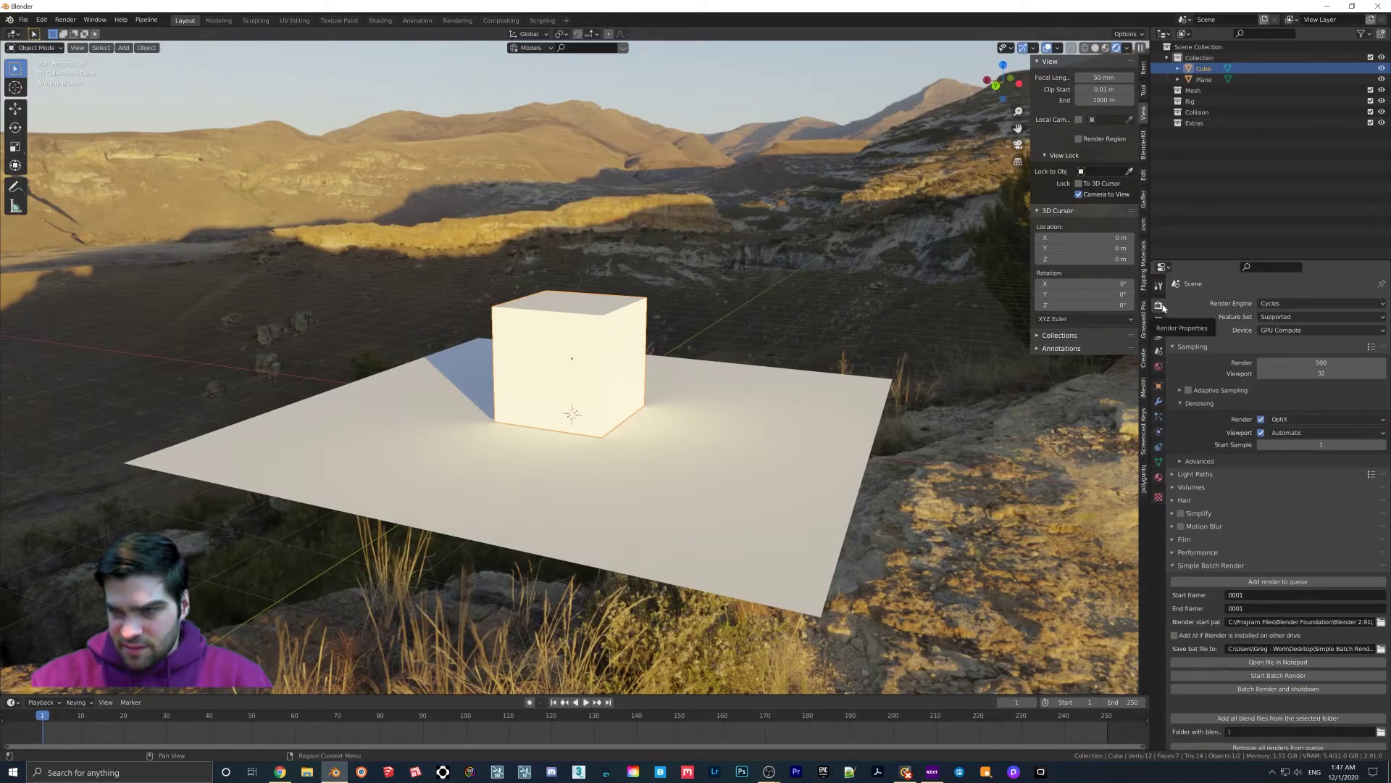
{"action": "scroll", "coordinate": [1189, 326], "scroll_direction": "down", "scroll_amount": 2}
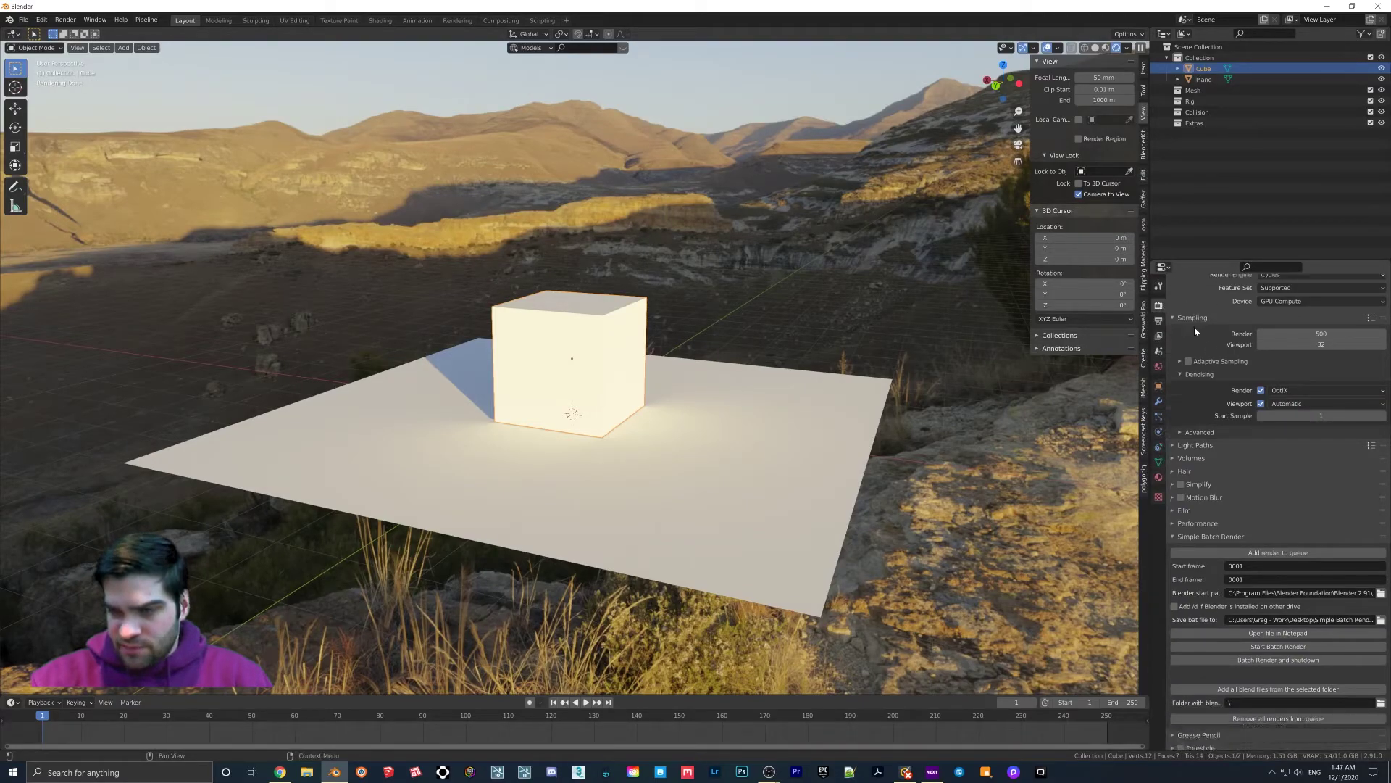
{"action": "left_click", "coordinate": [1186, 496]}
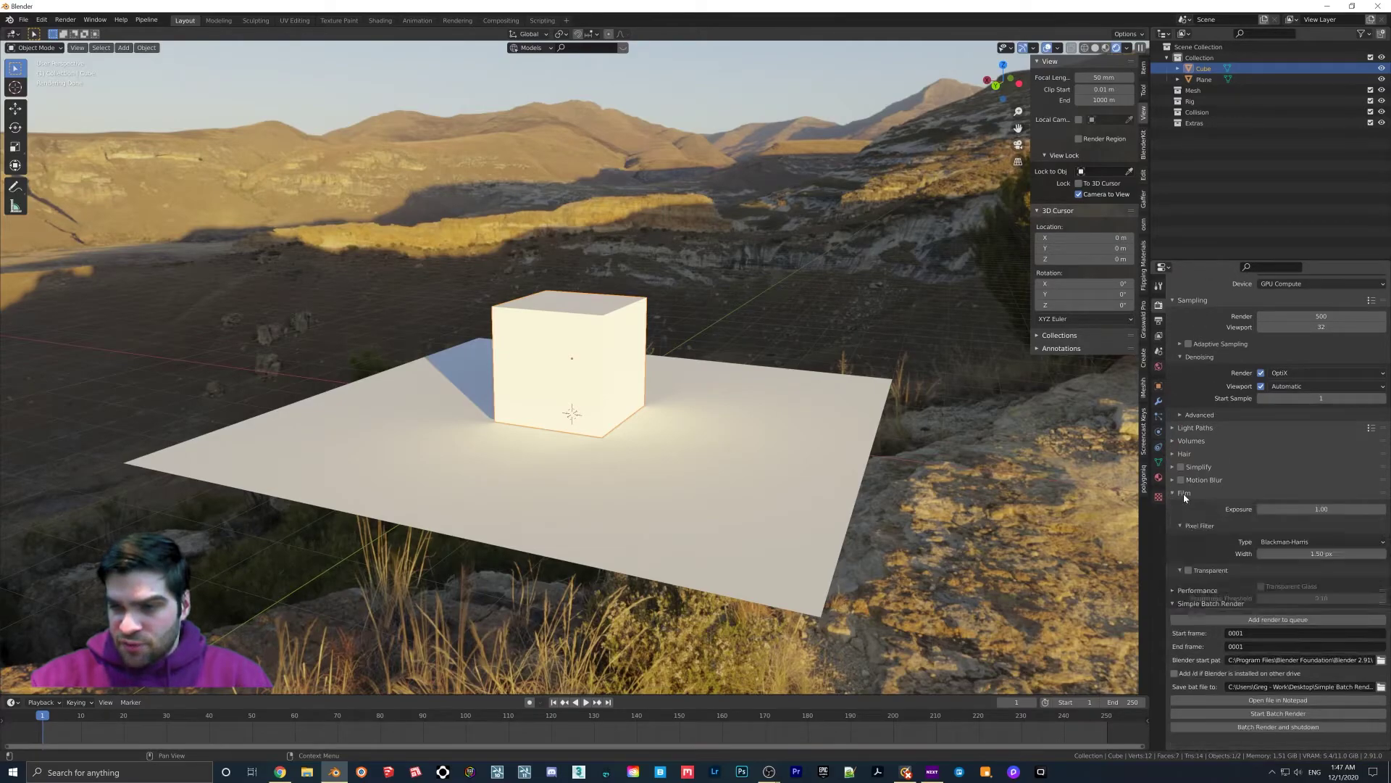
{"action": "left_click", "coordinate": [1188, 570]}
{"action": "mouse_move", "coordinate": [785, 398]}
{"action": "middle_mouse_down"}
{"action": "mouse_move", "coordinate": [638, 393]}
{"action": "mouse_move", "coordinate": [442, 303]}
{"action": "middle_mouse_up"}
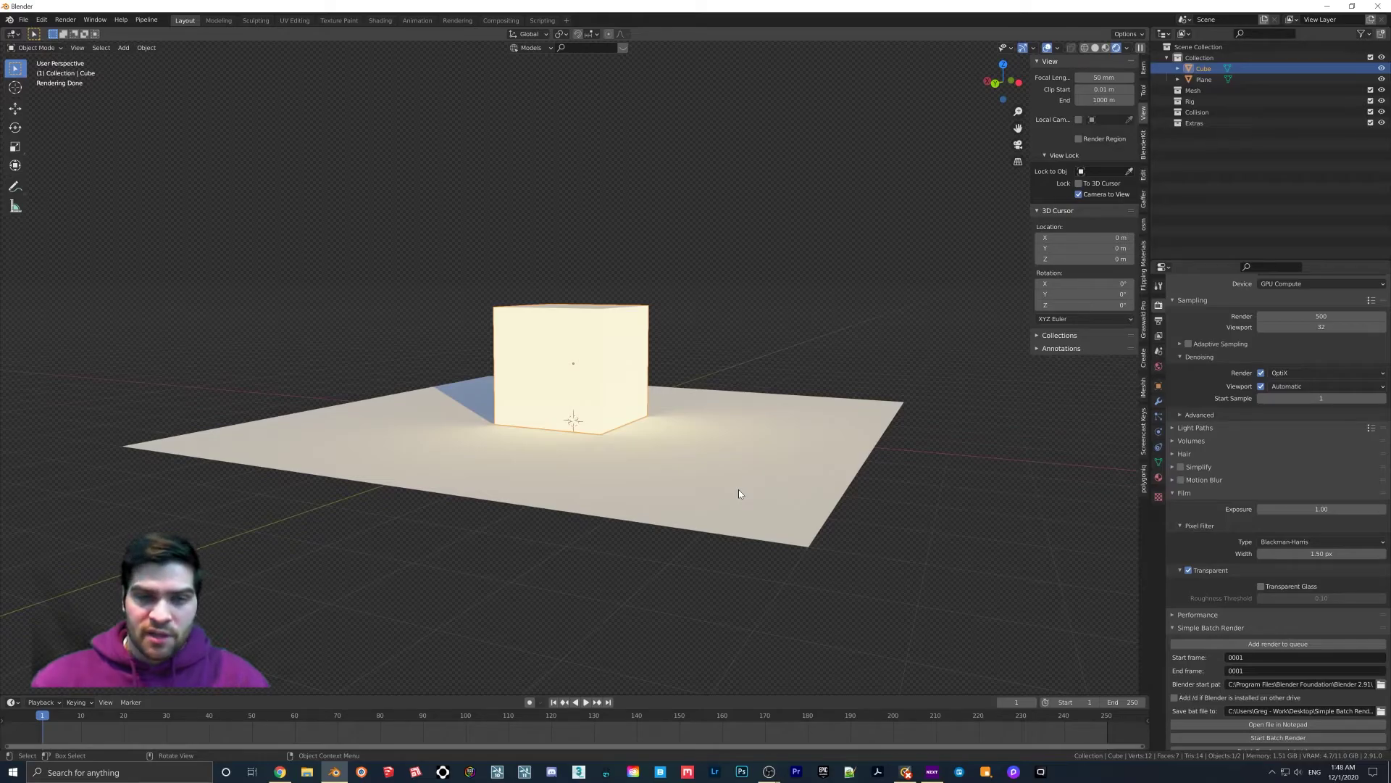
Orbit around the cube and plane on the transparent background, then switch to another application
{"action": "middle_click_drag", "start_coordinate": [749, 477], "coordinate": [599, 459]}
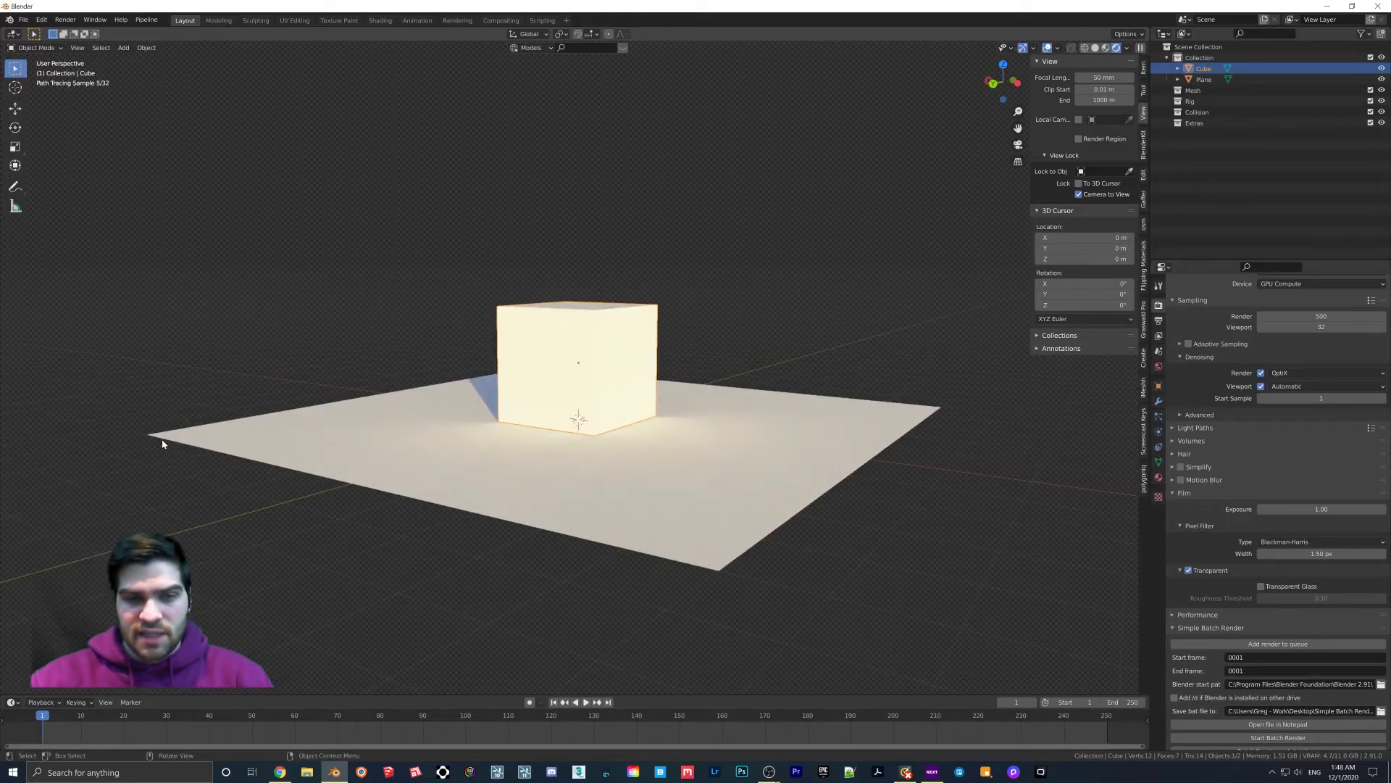
{"action": "mouse_move", "coordinate": [675, 404]}
{"action": "middle_mouse_down"}
{"action": "mouse_move", "coordinate": [550, 411]}
{"action": "mouse_move", "coordinate": [743, 411]}
{"action": "mouse_move", "coordinate": [645, 413]}
{"action": "middle_mouse_up"}
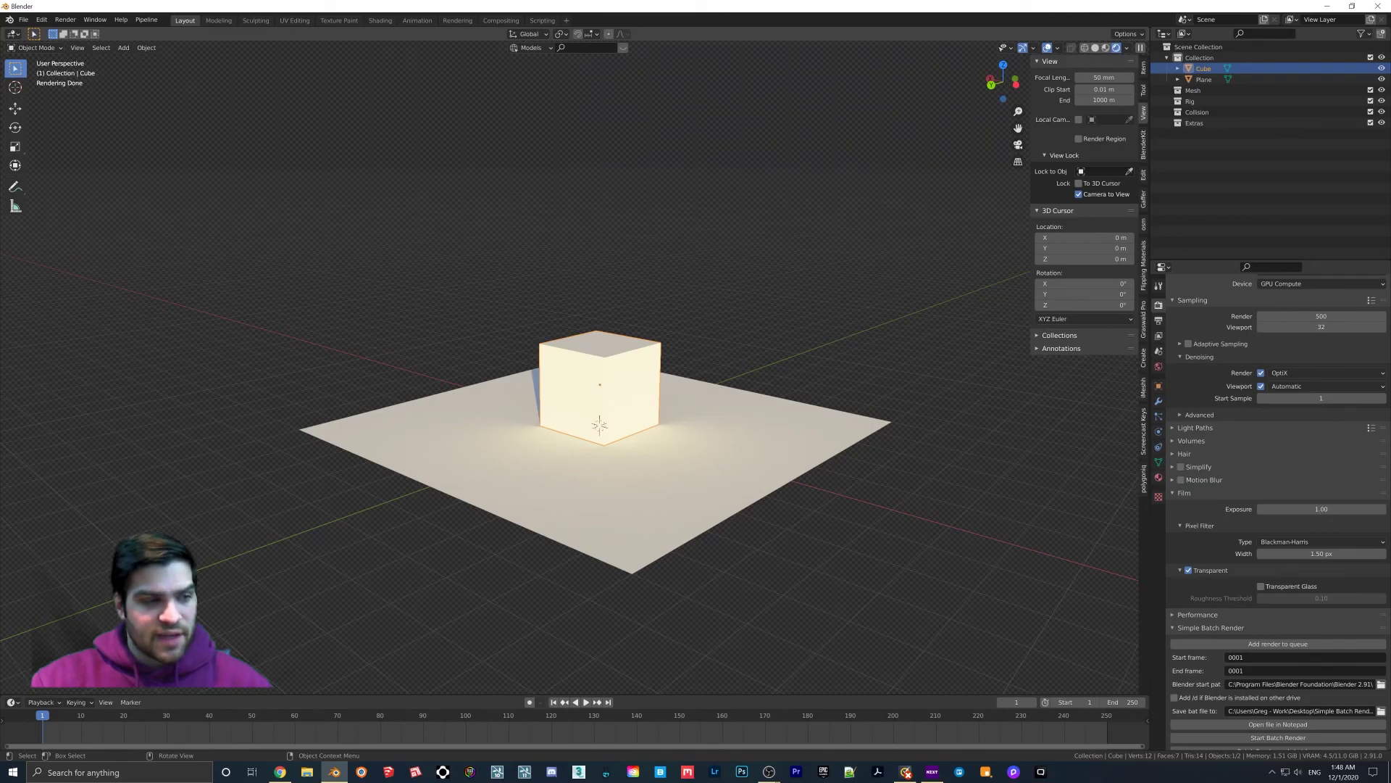
{"action": "key", "text": "alt+Tab"}
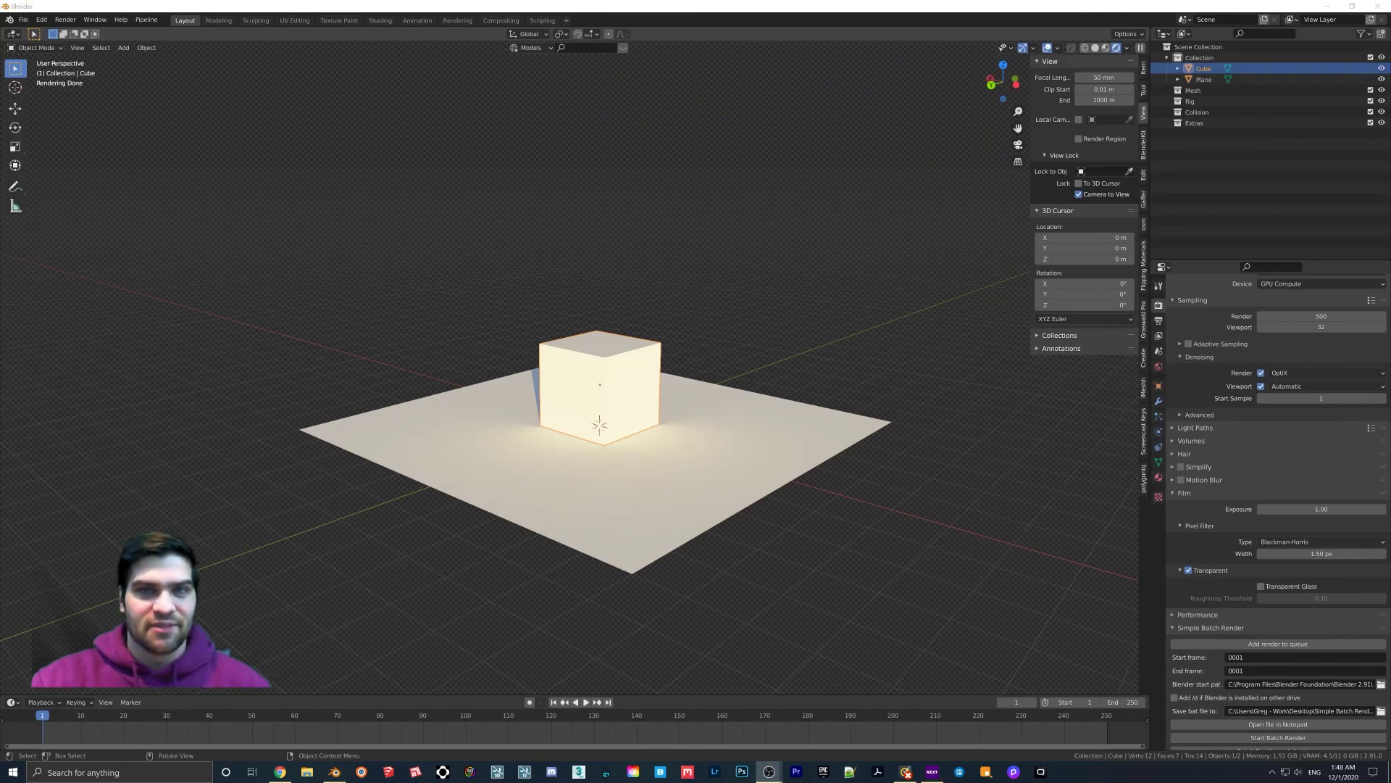